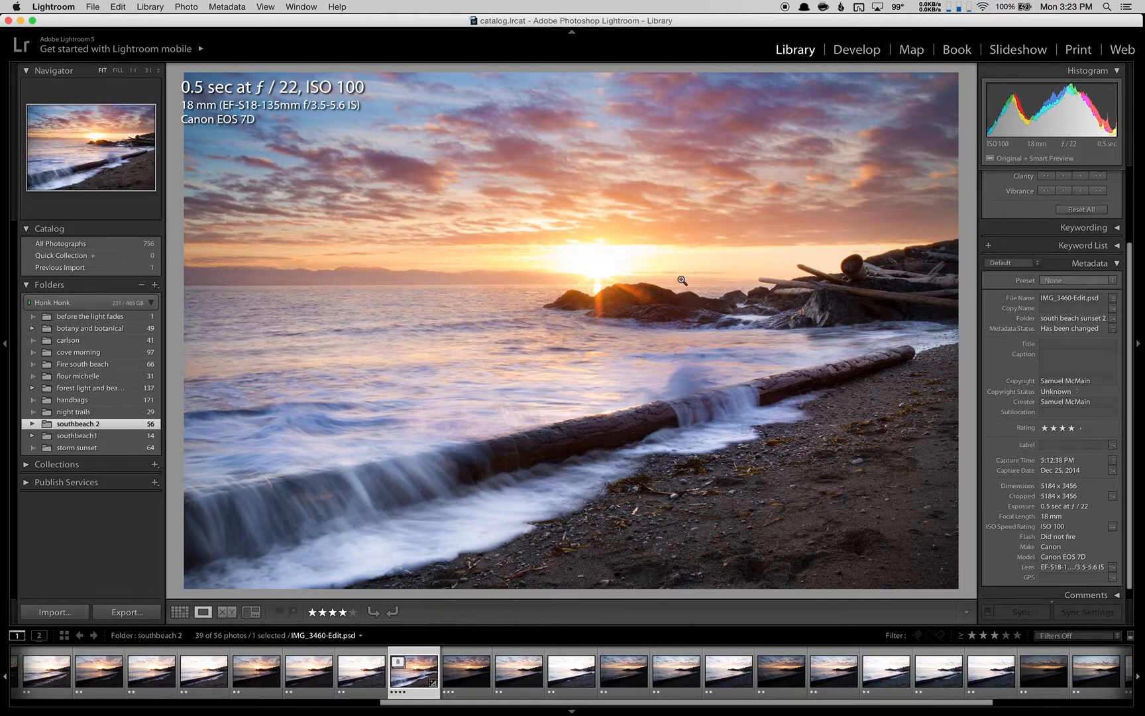
# Compare the bracketed exposures IMG_3484.CR2, IMG_3485.CR2 and IMG_3486.CR2 with the finished IMG_3460-Edit.psd at large size
pyautogui.click(464, 680)
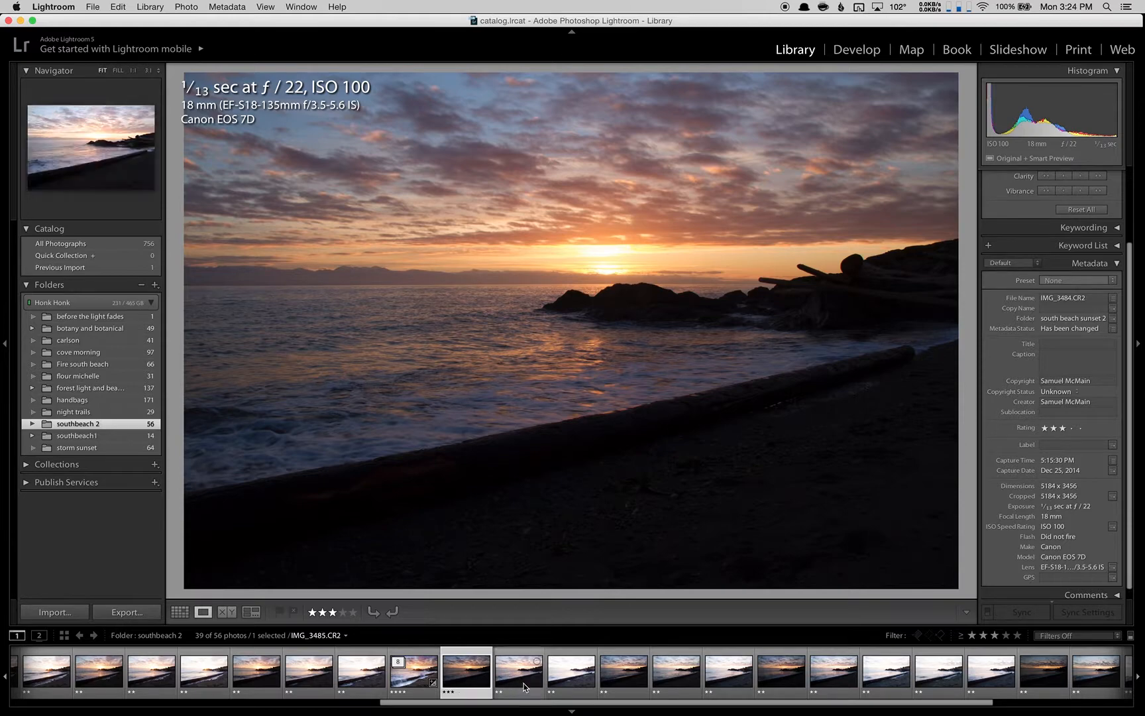
pyautogui.click(571, 670)
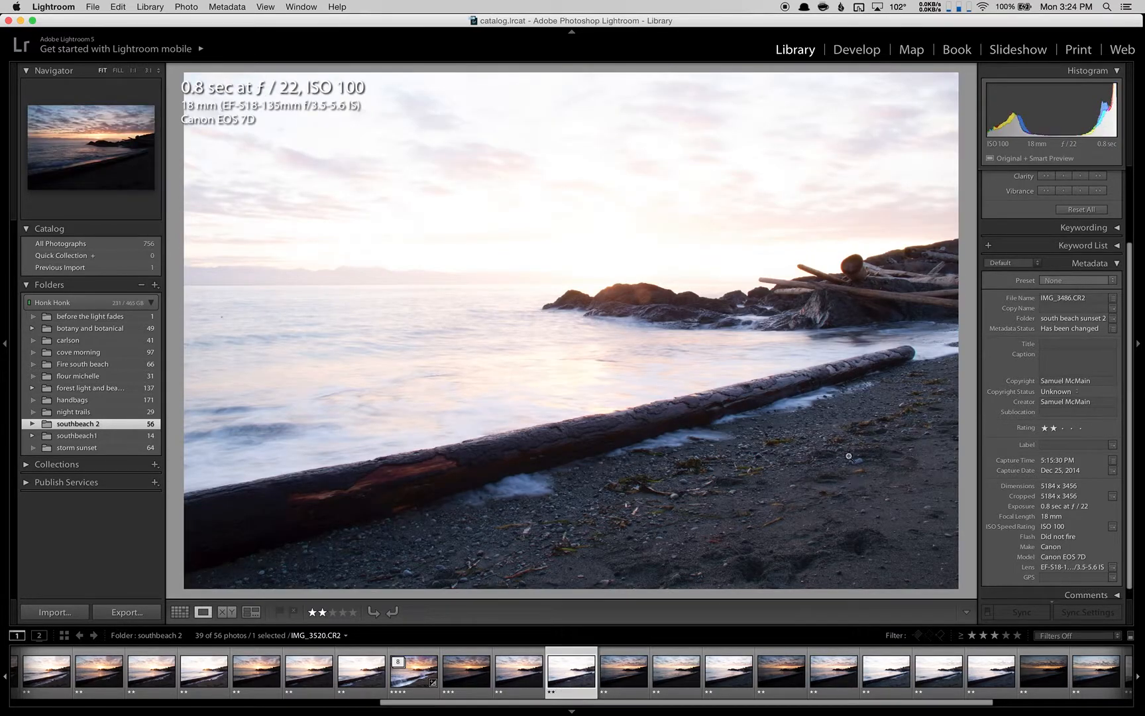
pyautogui.click(505, 682)
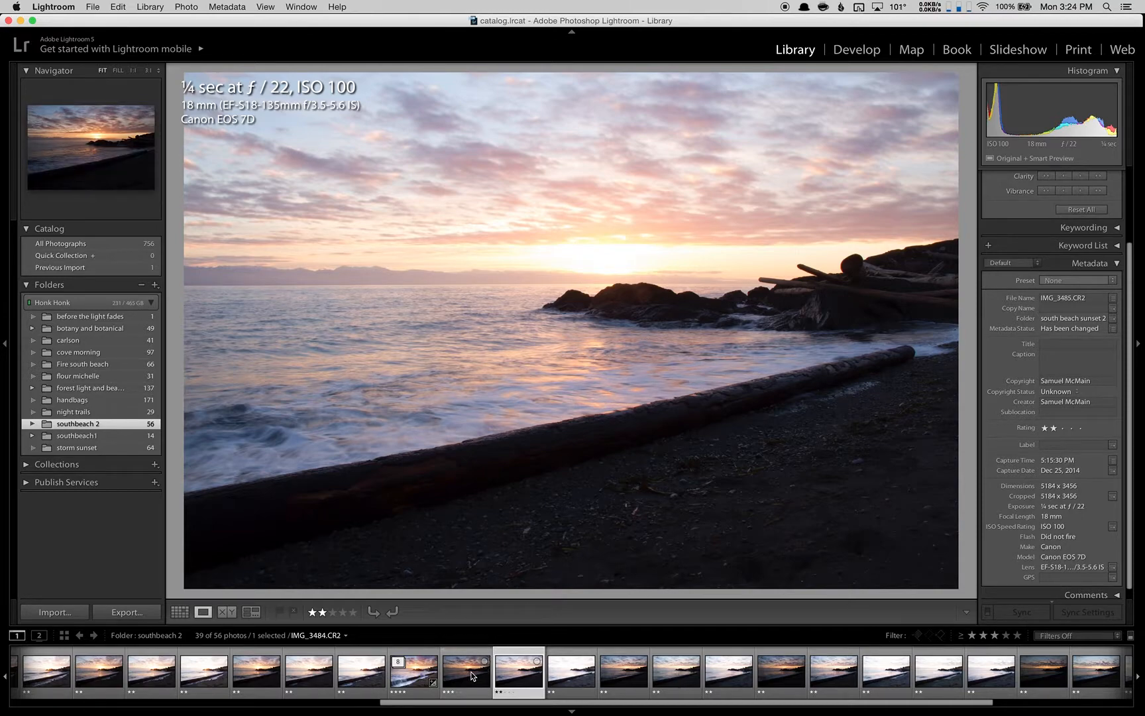
pyautogui.moveTo(472, 676)
pyautogui.click(400, 680)
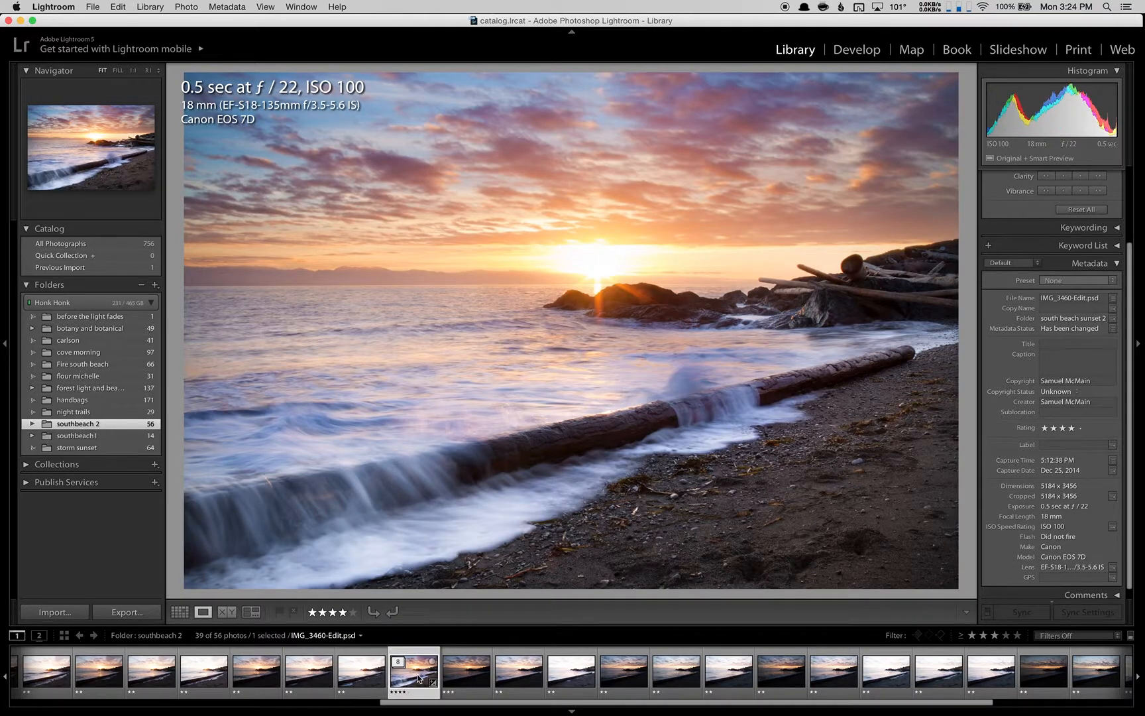
pyautogui.click(464, 681)
pyautogui.press('Right')
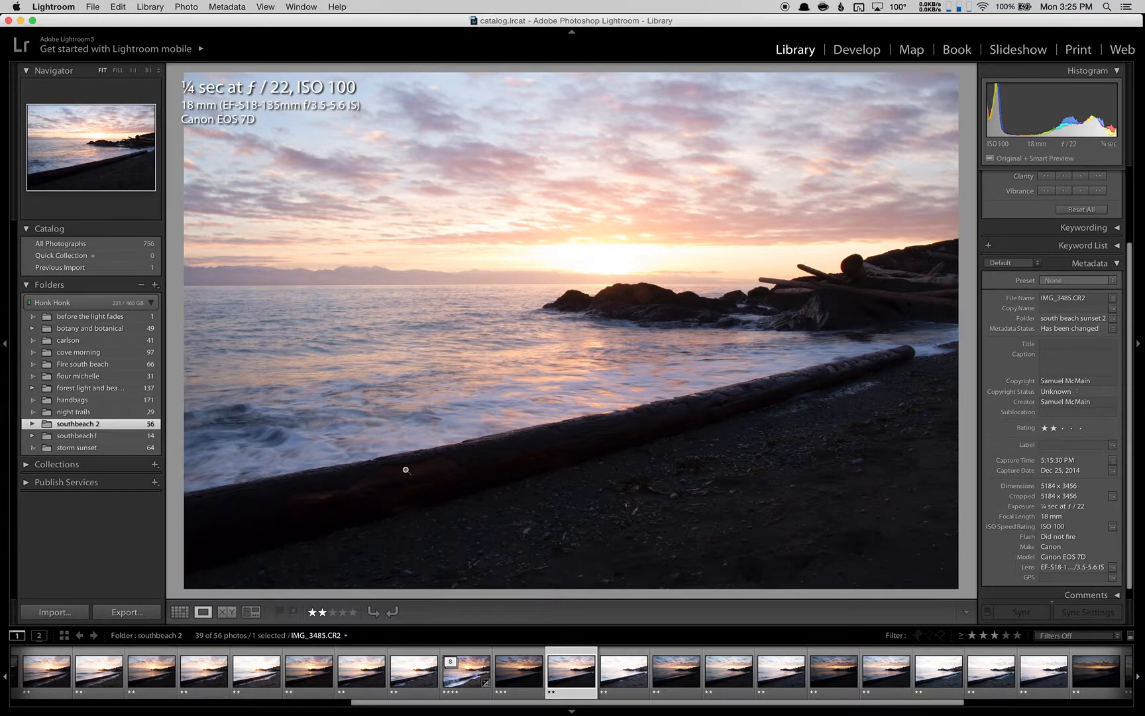
pyautogui.press('Left')
pyautogui.press('Right')
pyautogui.press('Right')
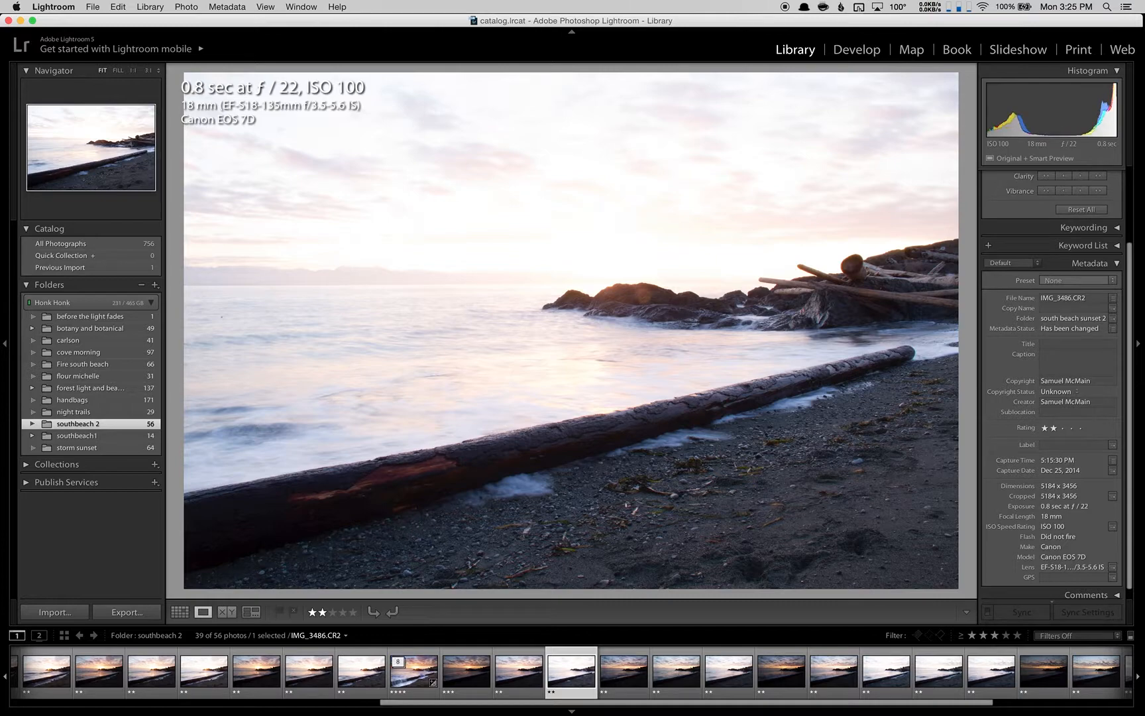
# Expand the IMG_3460-Edit.psd stack and view its source exposures from IMG_3460.CR2 to IMG_3462.CR2
pyautogui.click(397, 661)
pyautogui.click(462, 674)
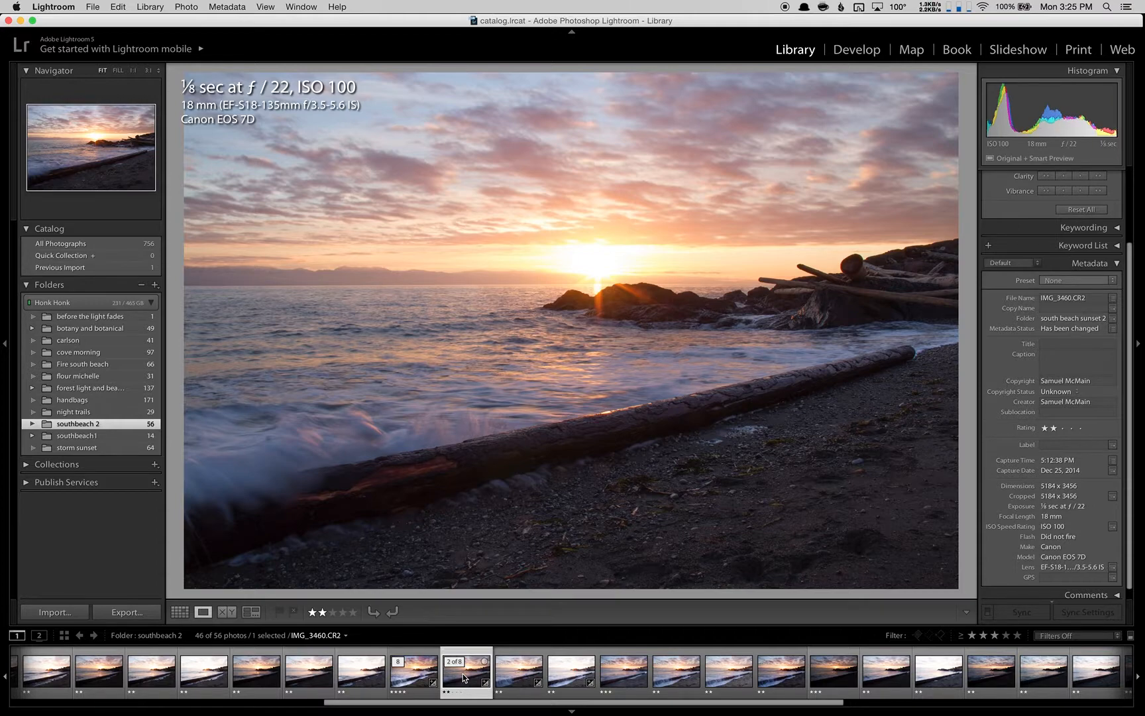
pyautogui.press('Right')
pyautogui.press('Right')
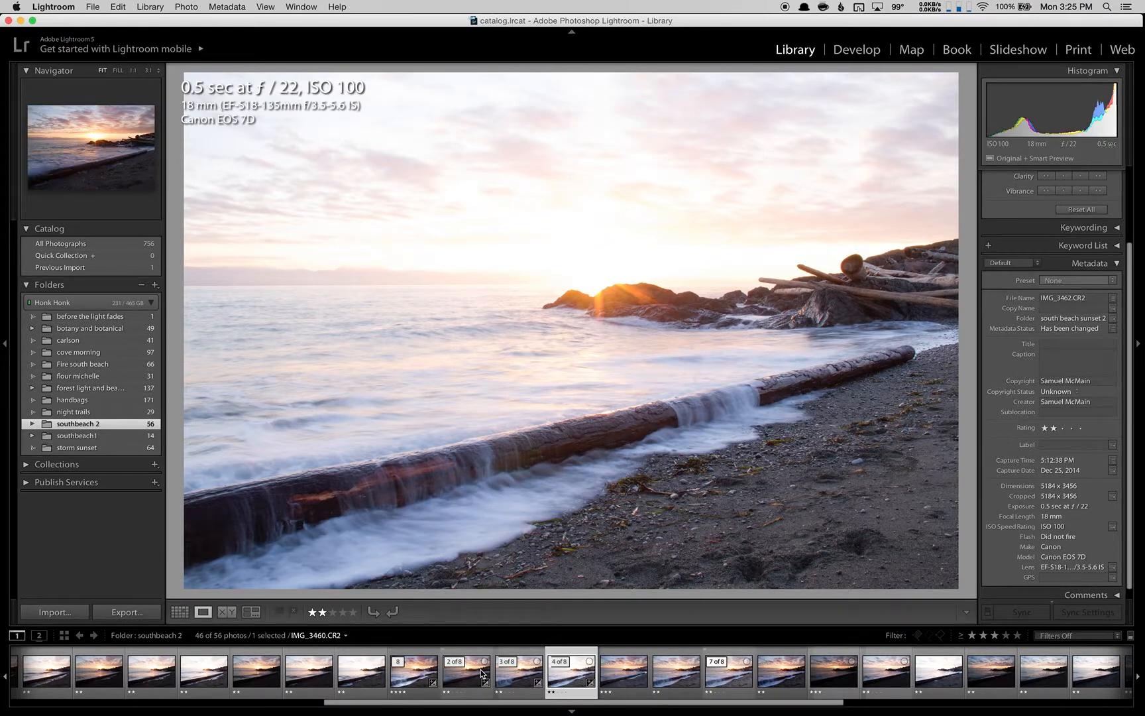
# Check other frames of the shoot, including IMG_3485.CR2 and IMG_3446.CR2, against the finished IMG_3460-Edit.psd
pyautogui.click(891, 692)
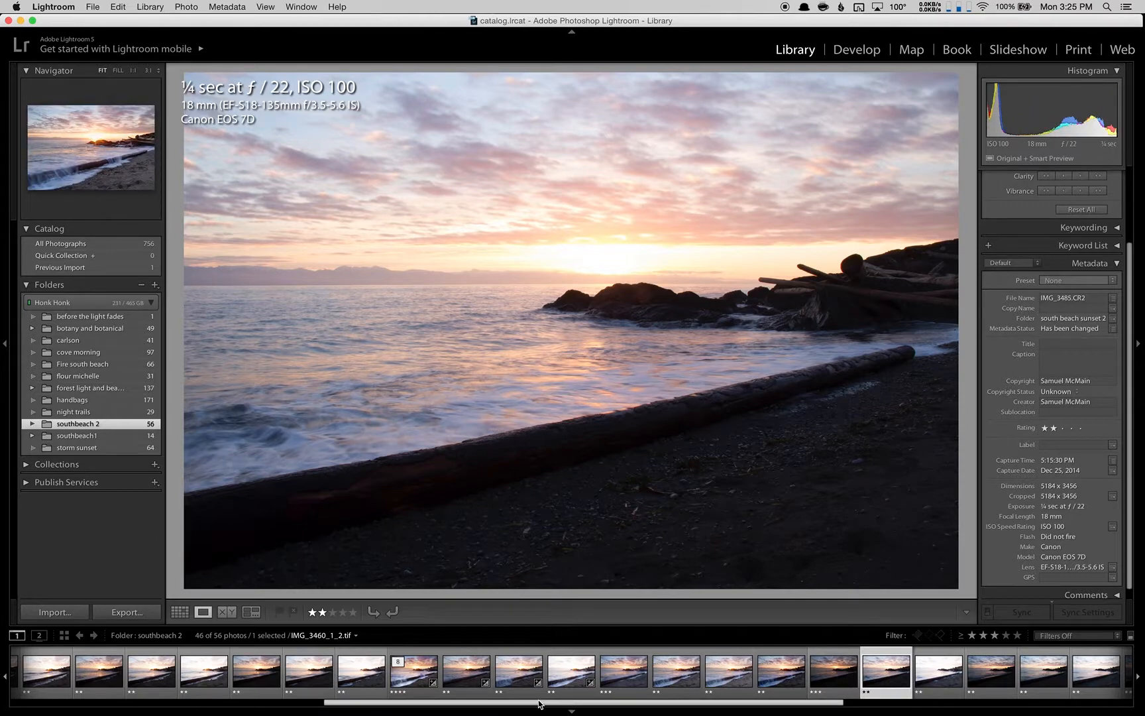
pyautogui.click(516, 681)
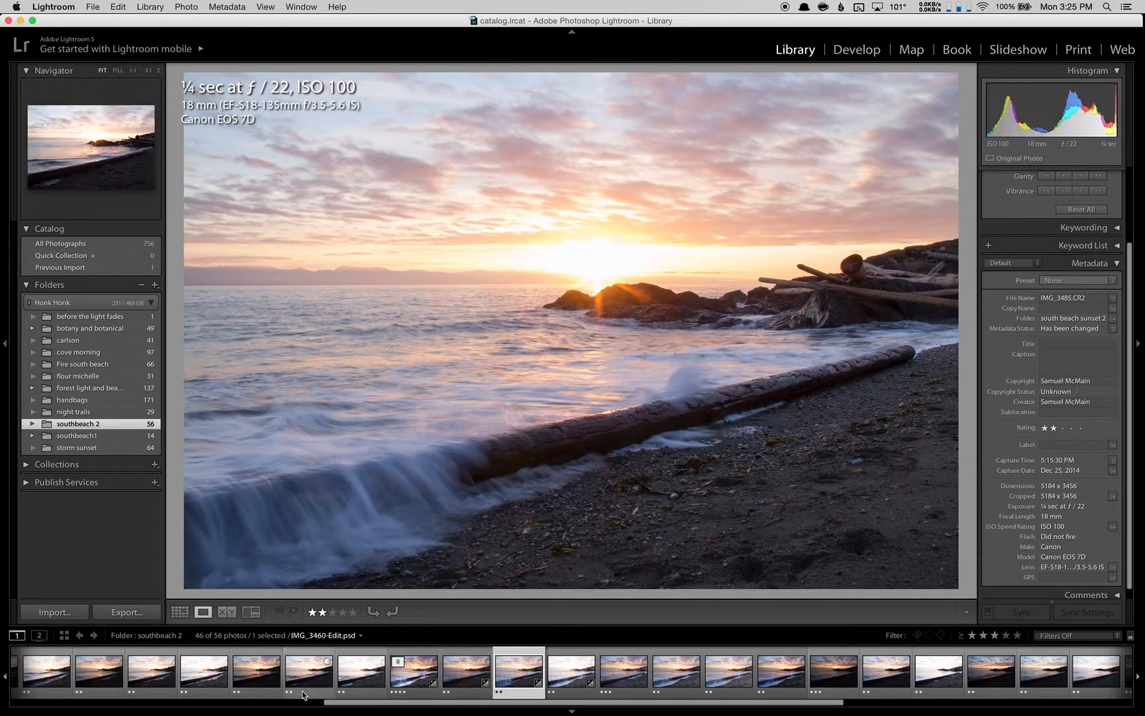
pyautogui.click(151, 683)
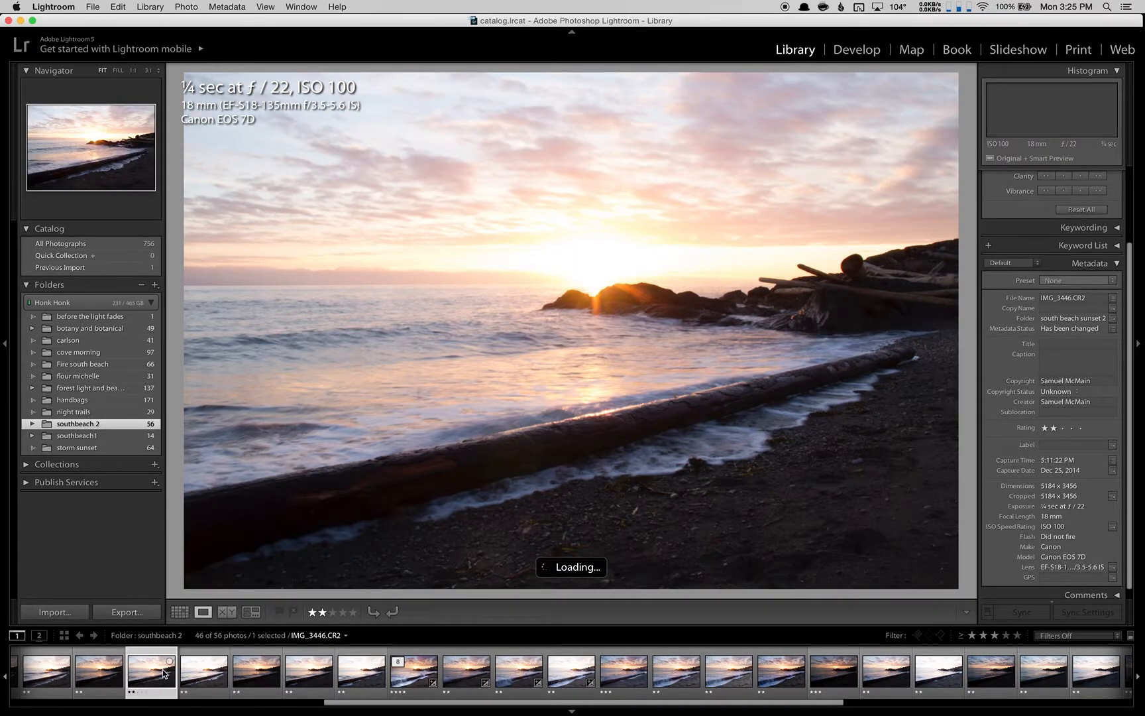
pyautogui.click(401, 681)
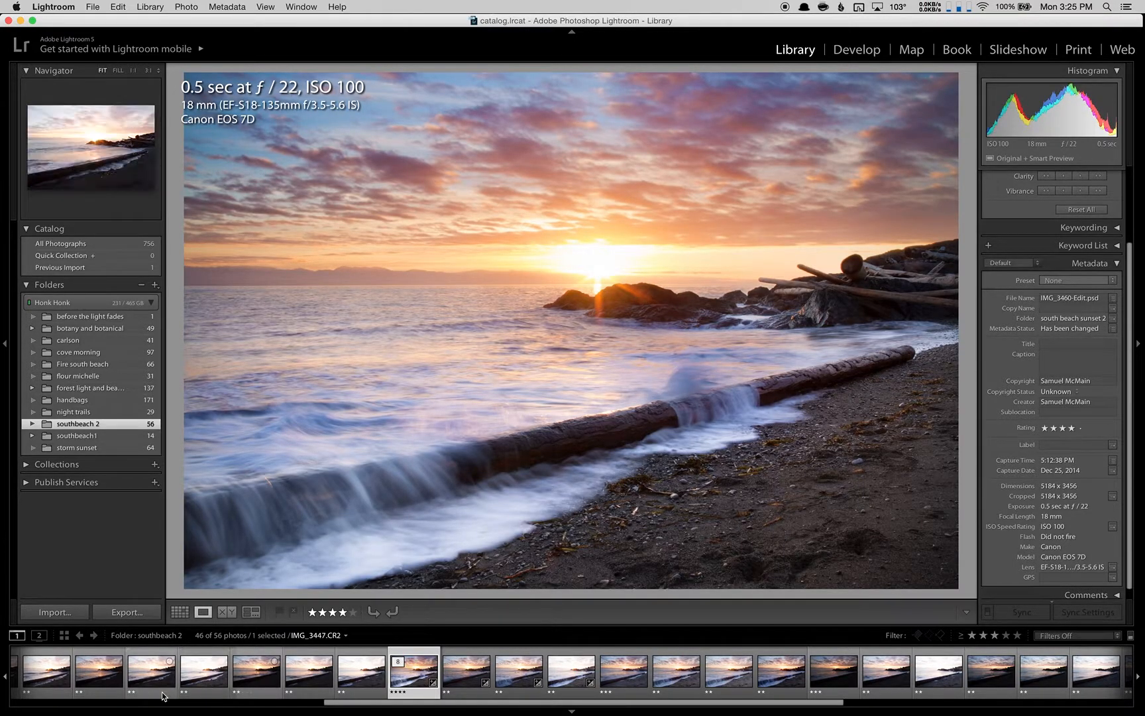
# Go through the three source exposures IMG_3460.CR2 to IMG_3462.CR2 and back to compare sky and foreground
pyautogui.click(459, 678)
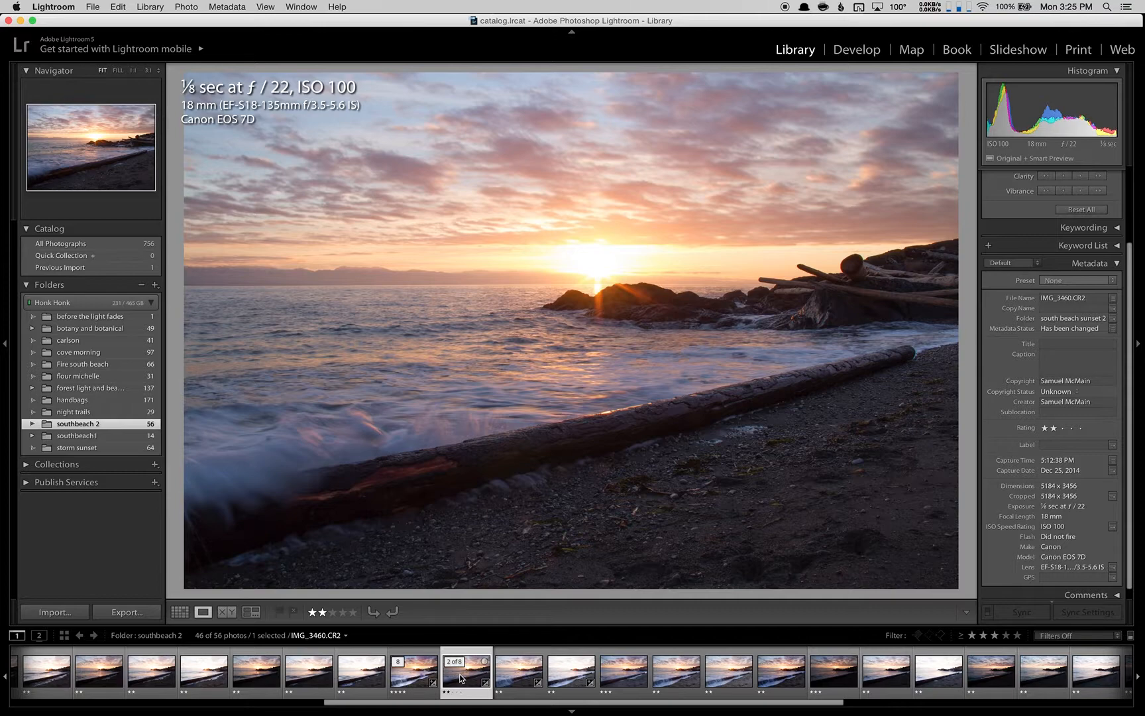
pyautogui.press('Right')
pyautogui.press('Right')
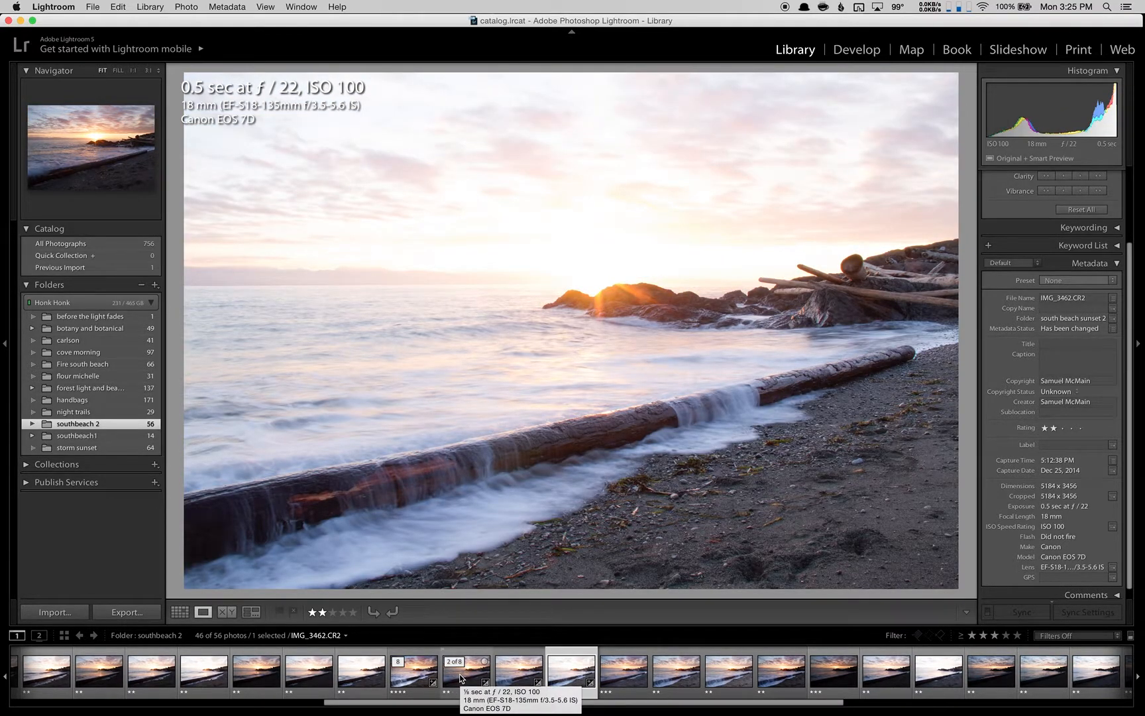
pyautogui.press('Left')
pyautogui.press('Left')
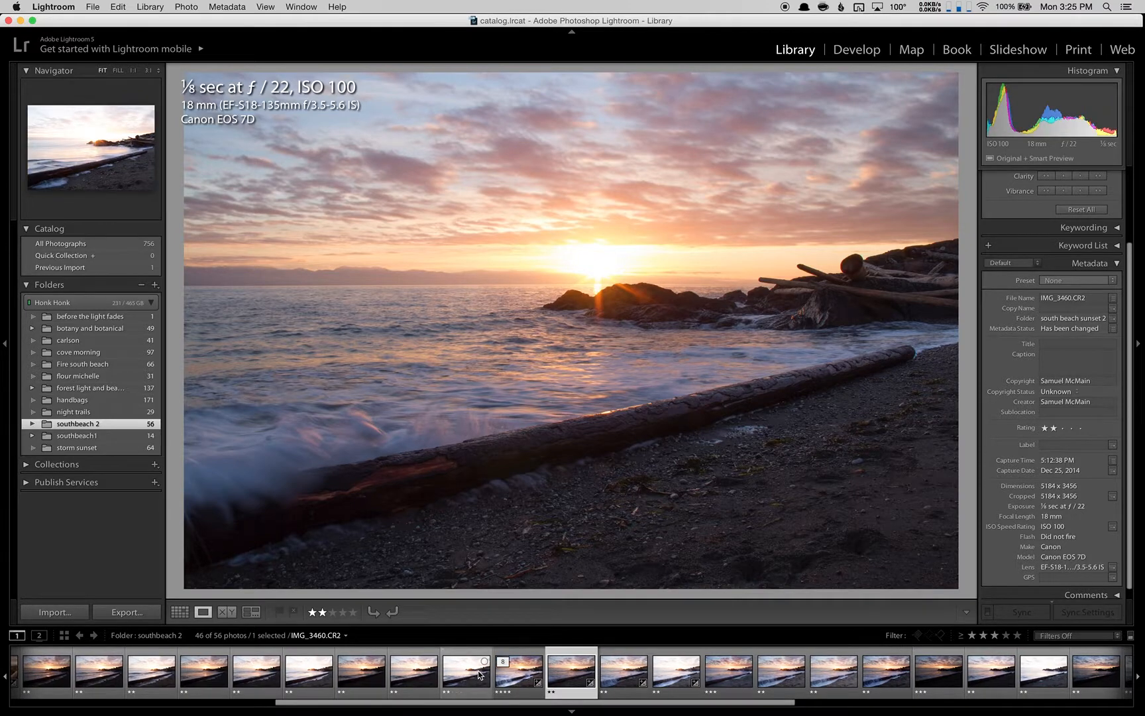
# Open IMG_3460-Edit.psd in Adobe Photoshop CS6 with the Edit Original option
pyautogui.click(507, 672)
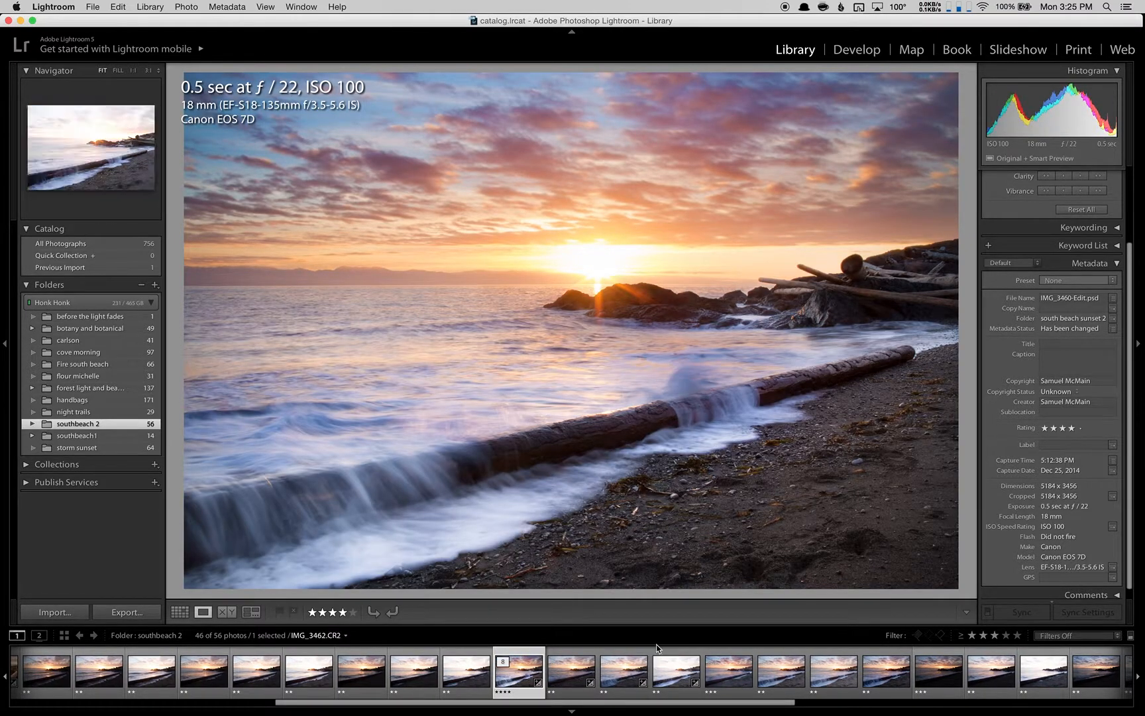
pyautogui.press('super+Tab')
pyautogui.click(368, 386)
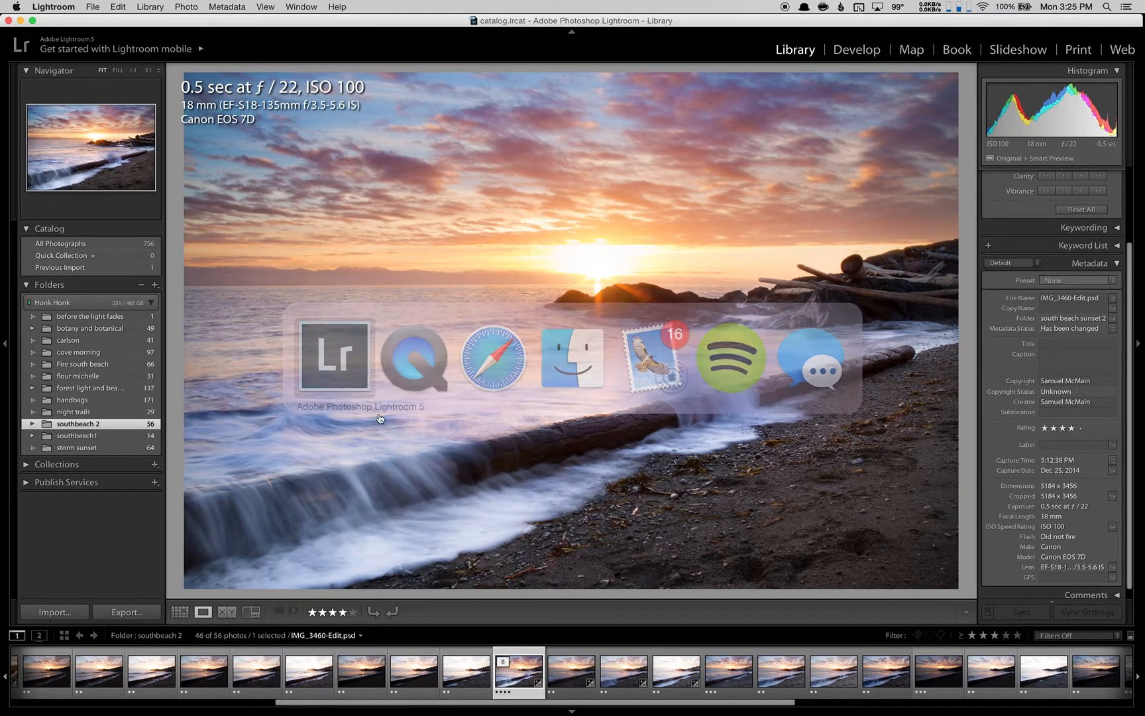
pyautogui.press('super+e')
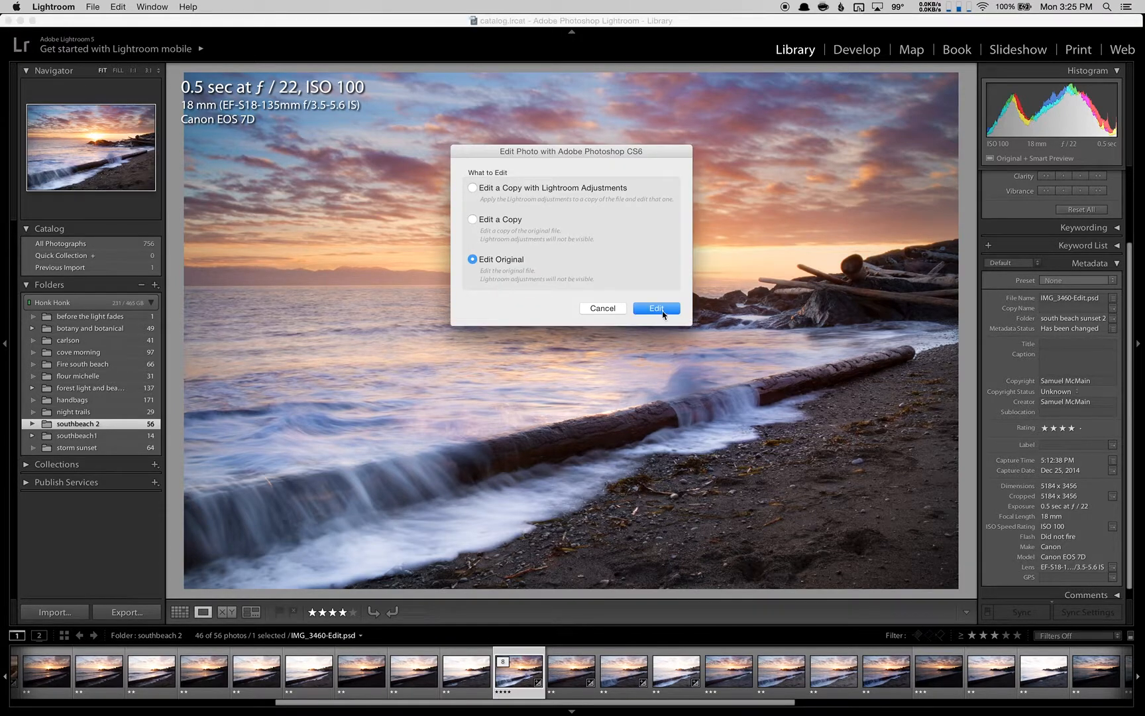
pyautogui.click(663, 313)
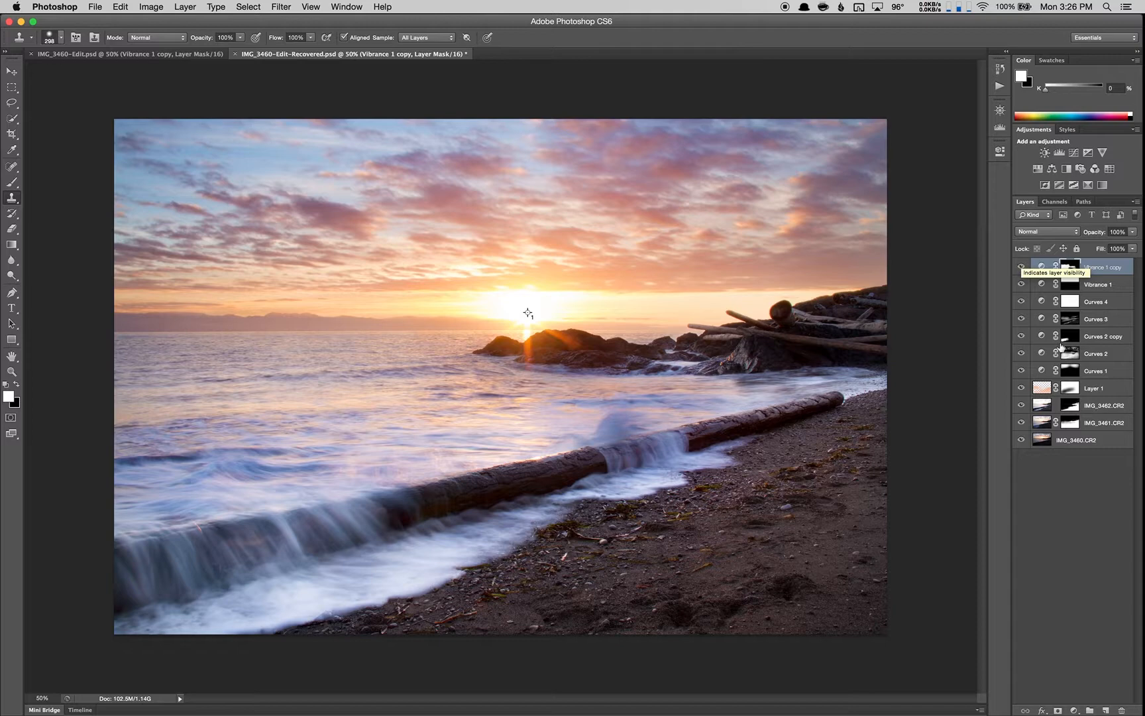
# Hide the layers above IMG_3460.CR2 except Curves 3, and view the layer mask of IMG_3461.CR2 on its own
pyautogui.moveTo(1026, 270); pyautogui.dragTo(1056, 450)
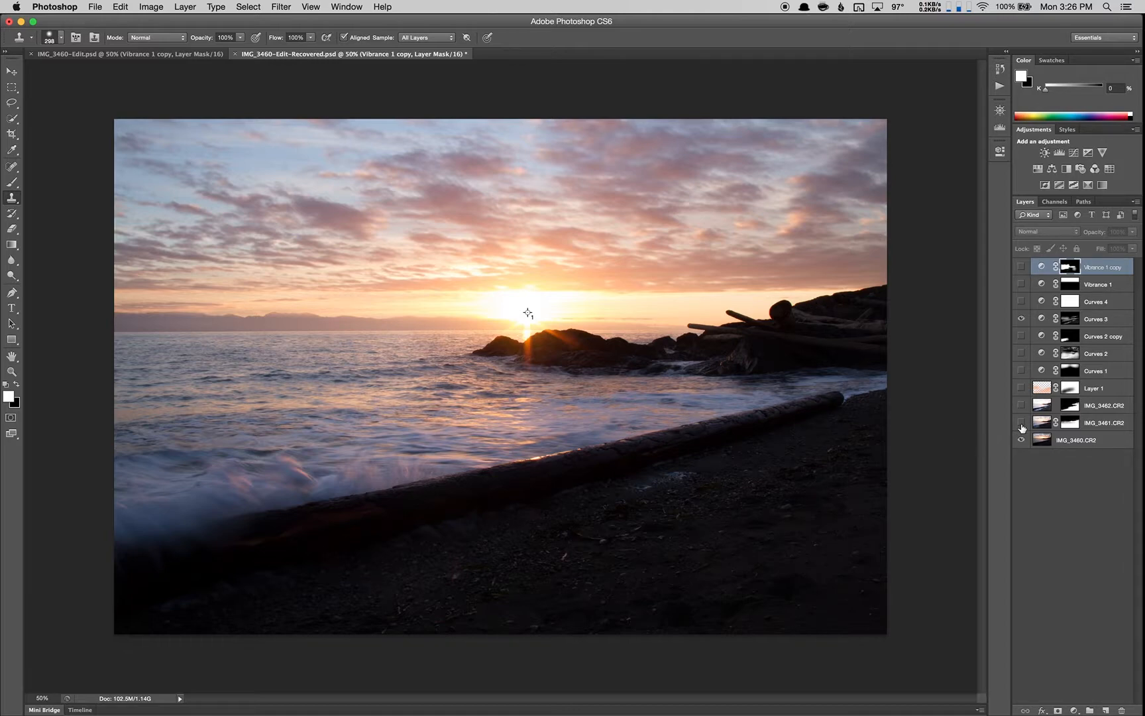
pyautogui.keyDown('alt'); pyautogui.click(1070, 426); pyautogui.keyUp('alt')
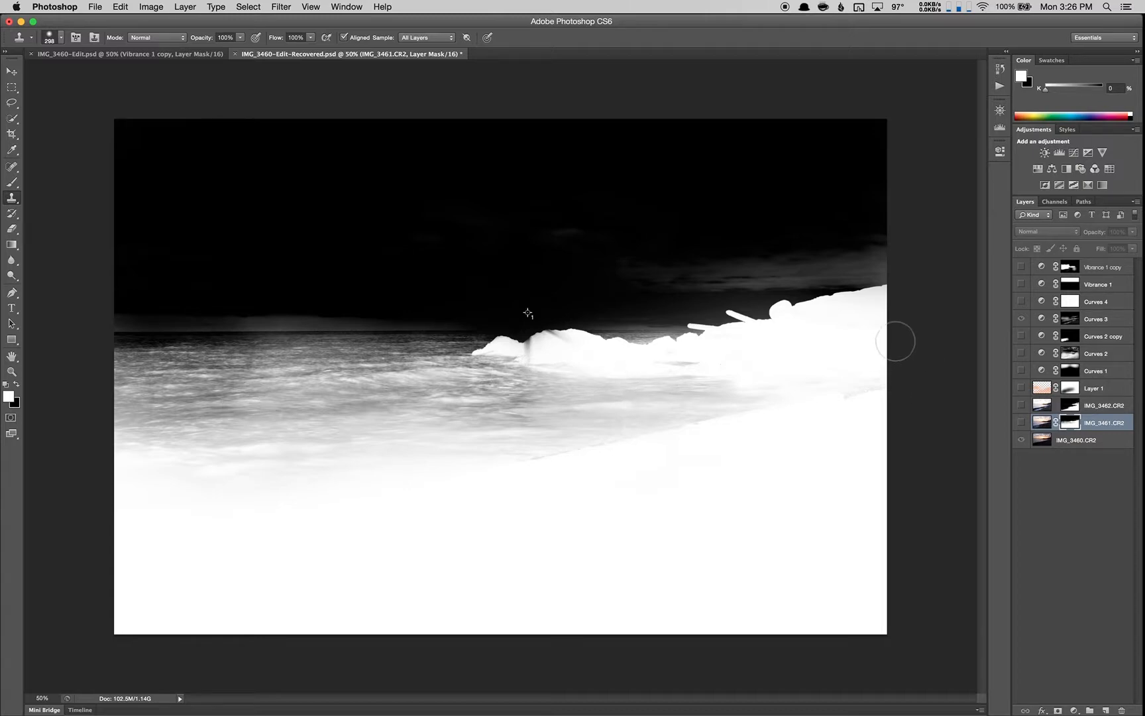
# Make the masked IMG_3461.CR2 and IMG_3462.CR2 layers visible again over the base exposure
pyautogui.click(1021, 423)
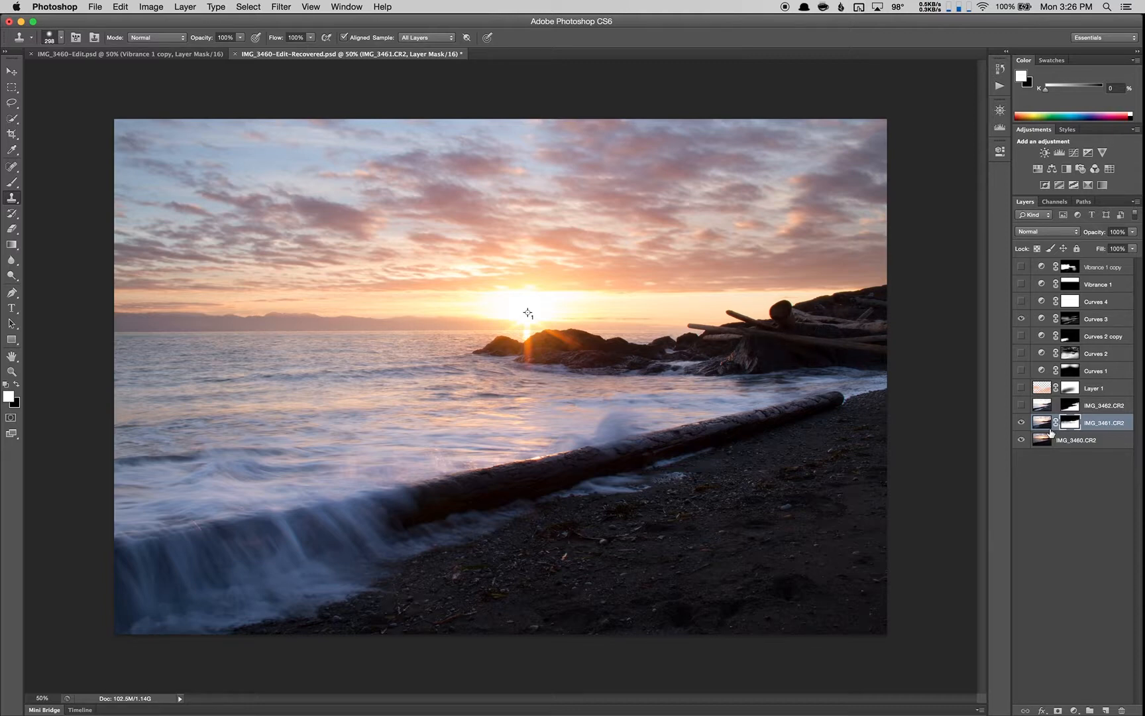
pyautogui.click(1022, 405)
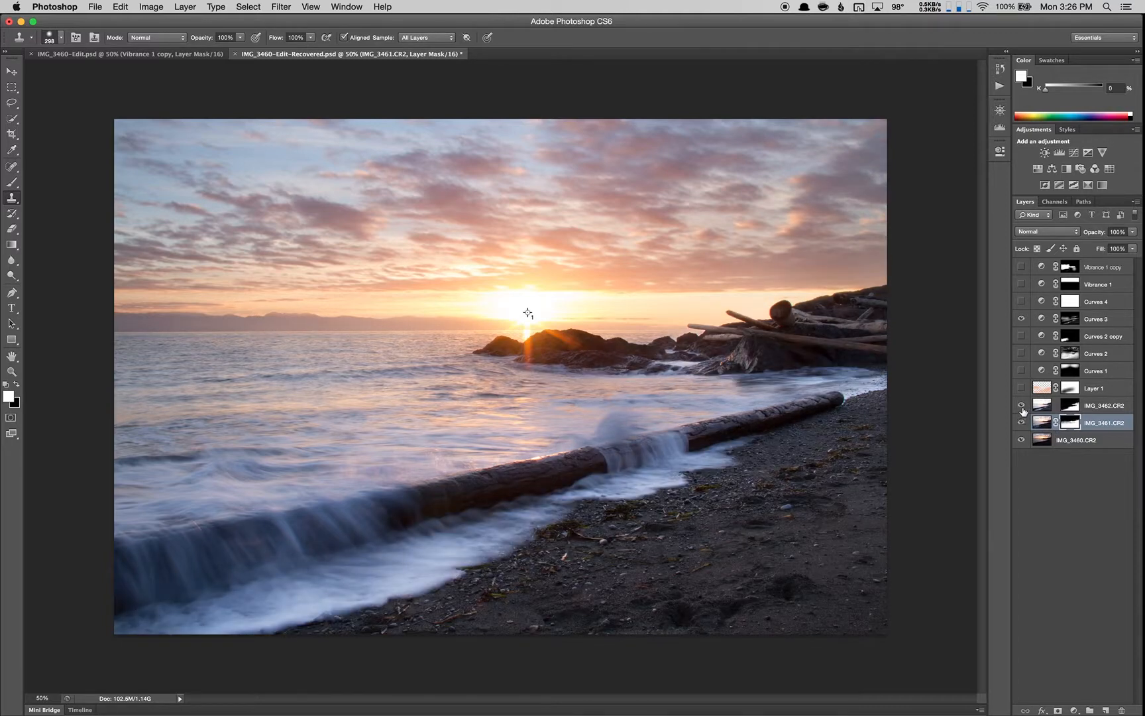
pyautogui.click(1022, 406)
# View the Darks 1 and Darks 2 luminosity mask channels, and return to the RGB composite and the layer list
pyautogui.click(1063, 202)
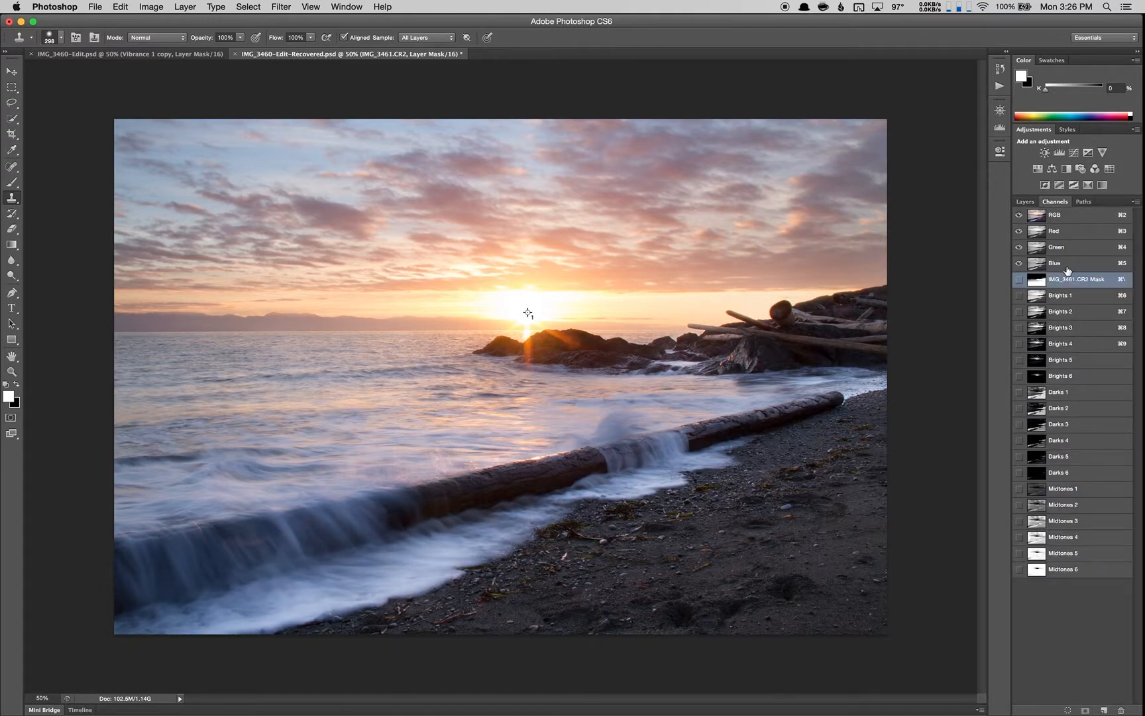
pyautogui.click(1091, 395)
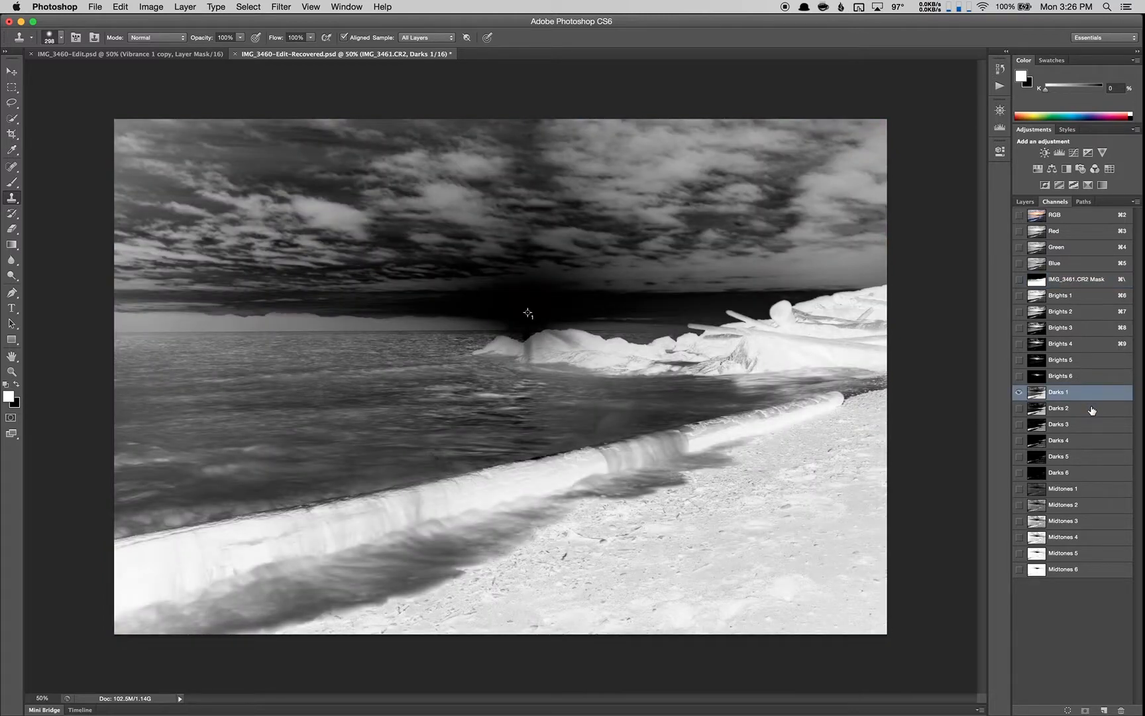
pyautogui.click(1093, 409)
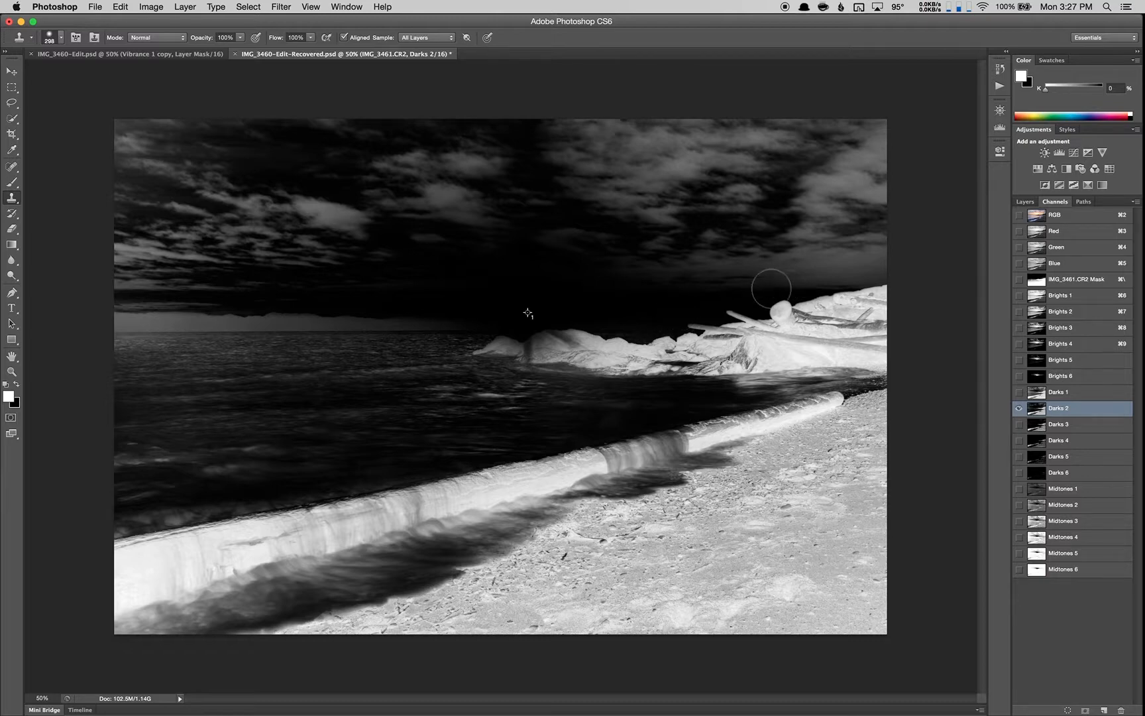
pyautogui.click(1073, 219)
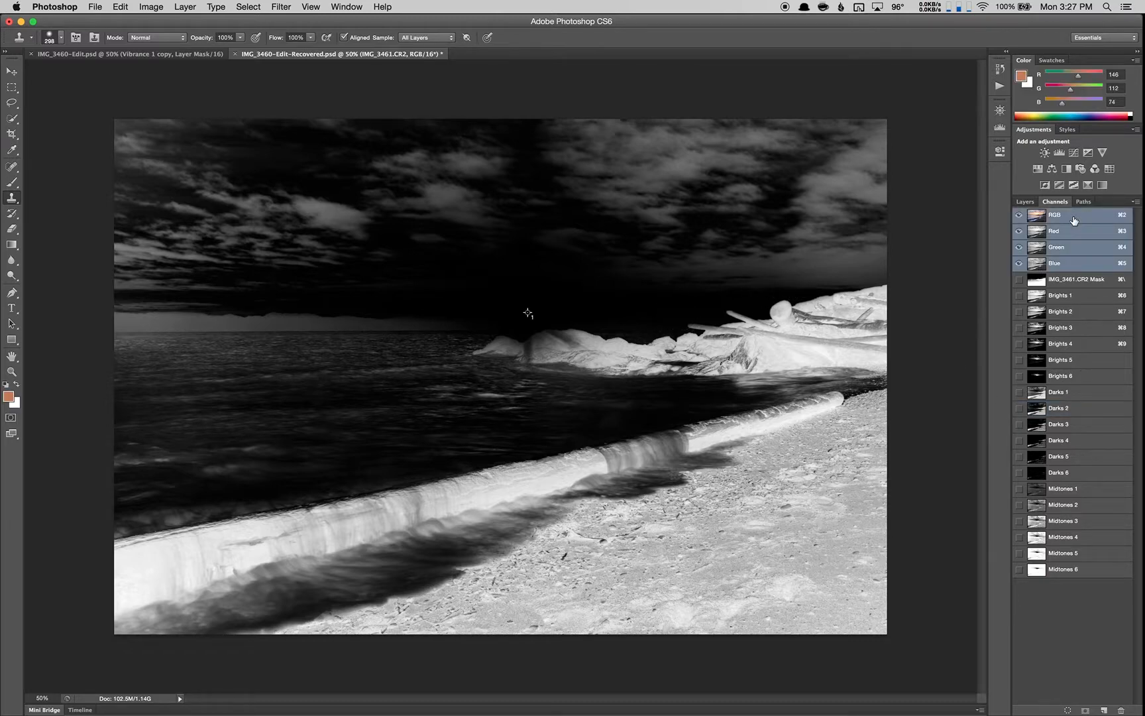
pyautogui.click(1026, 202)
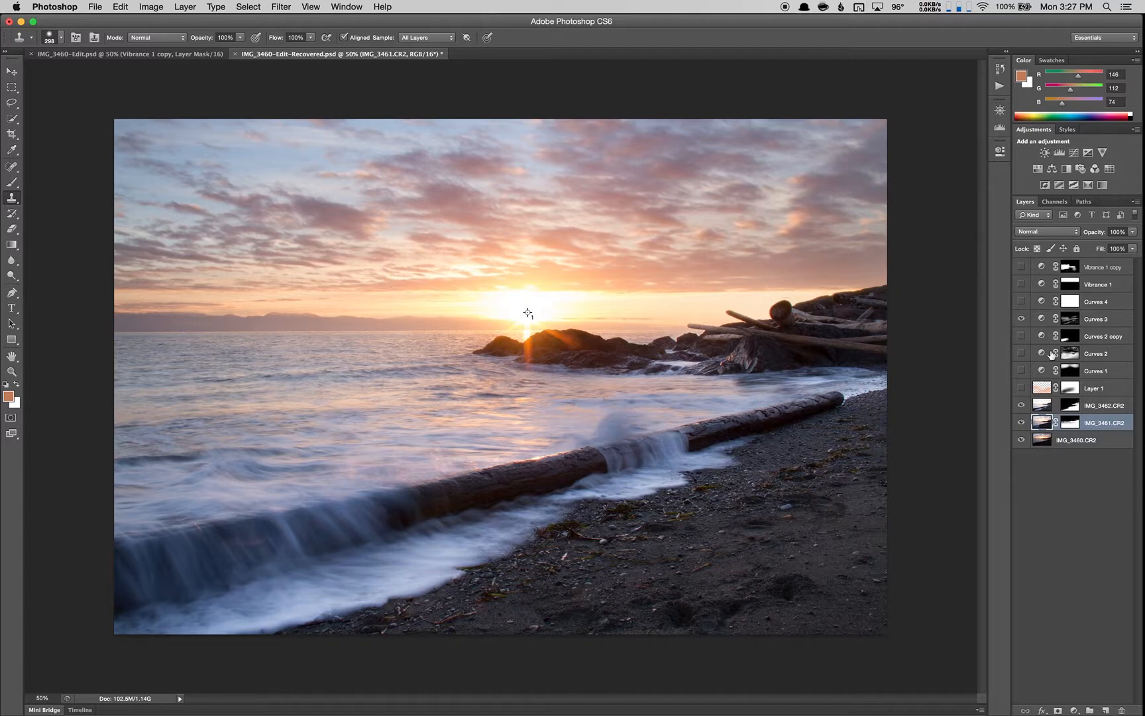
# Examine the layer masks of IMG_3462.CR2 and IMG_3461.CR2 on their own, and return to the full image with no layer selected
pyautogui.click(1072, 407)
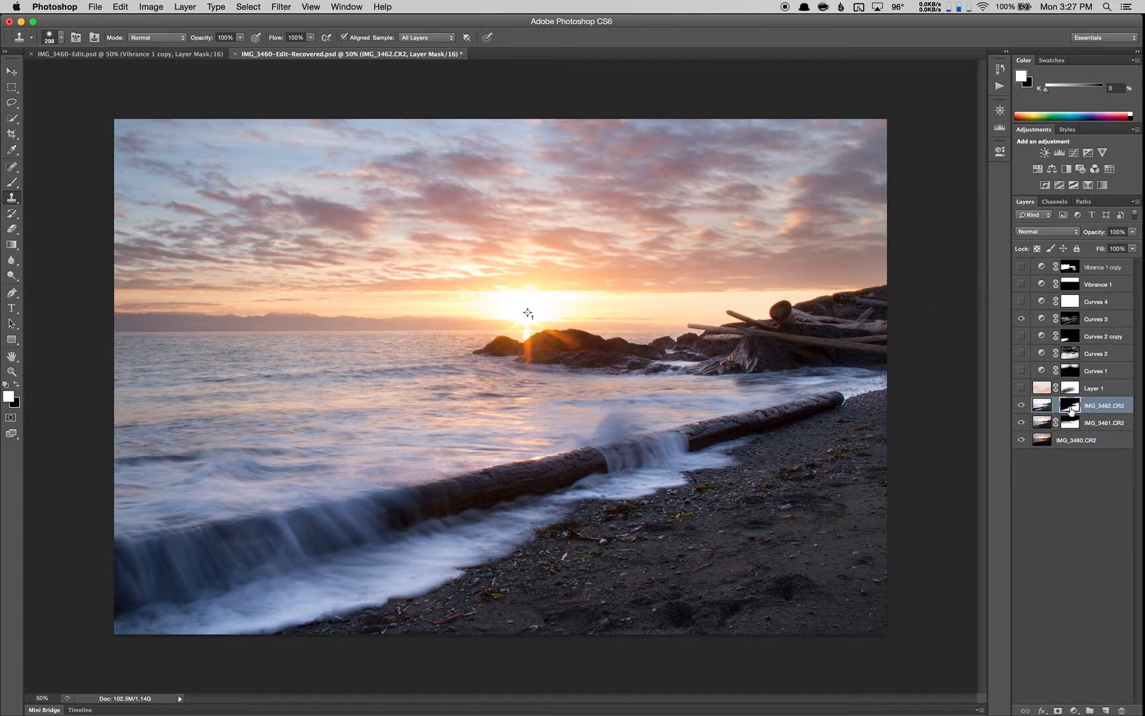
pyautogui.press('super+h')
pyautogui.keyDown('alt'); pyautogui.click(1072, 407); pyautogui.keyUp('alt')
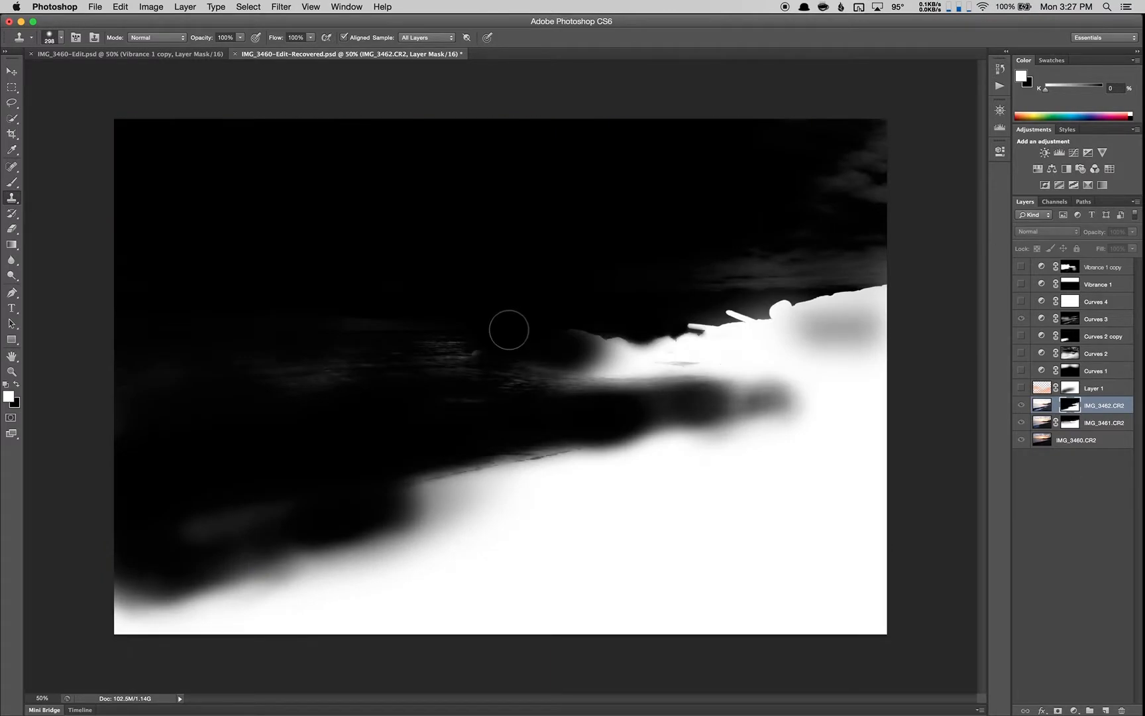
pyautogui.click(1066, 424)
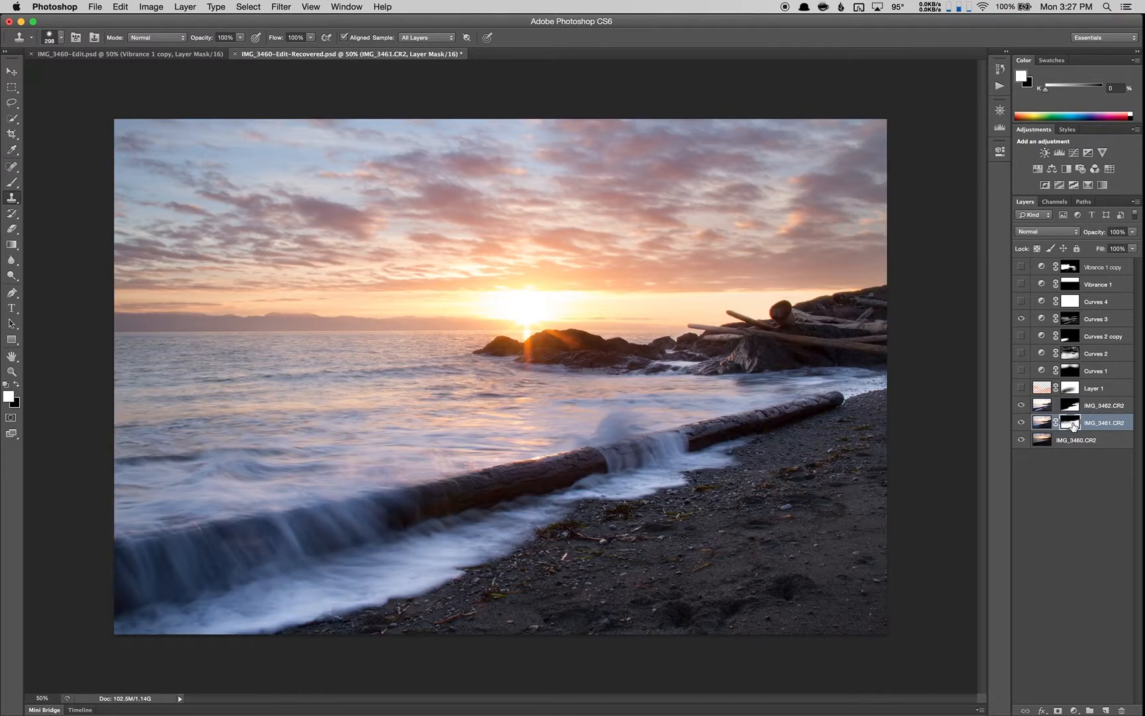
pyautogui.keyDown('alt'); pyautogui.click(1074, 426); pyautogui.keyUp('alt')
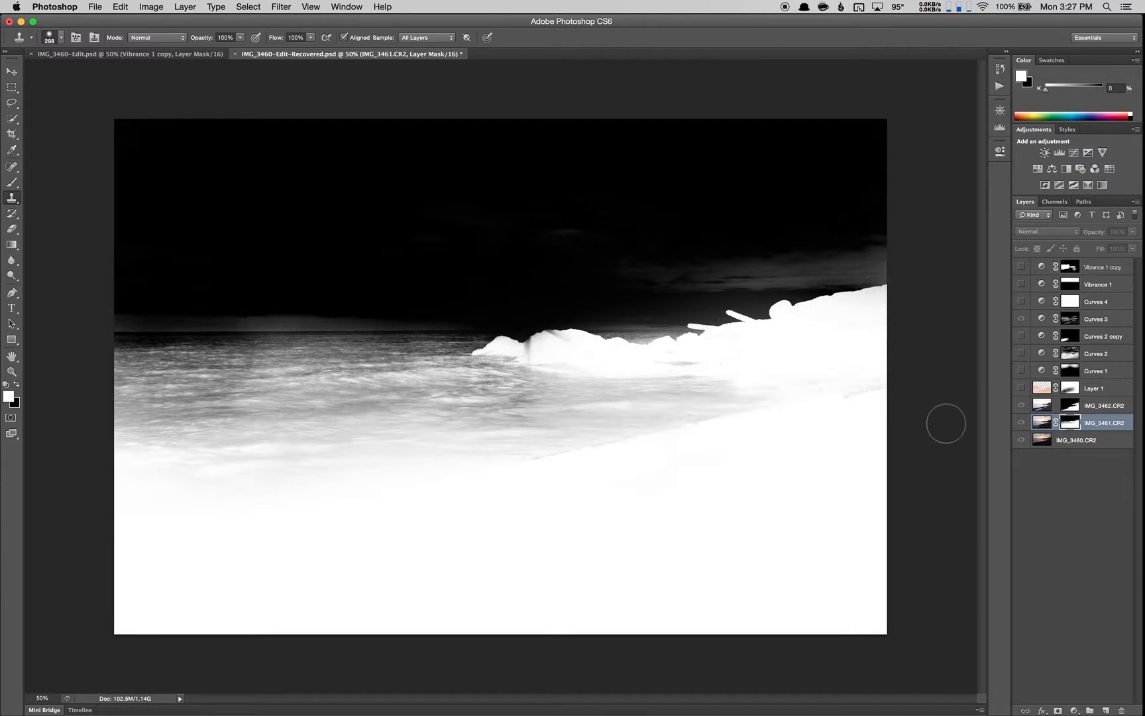
pyautogui.keyDown('alt'); pyautogui.click(1073, 406); pyautogui.keyUp('alt')
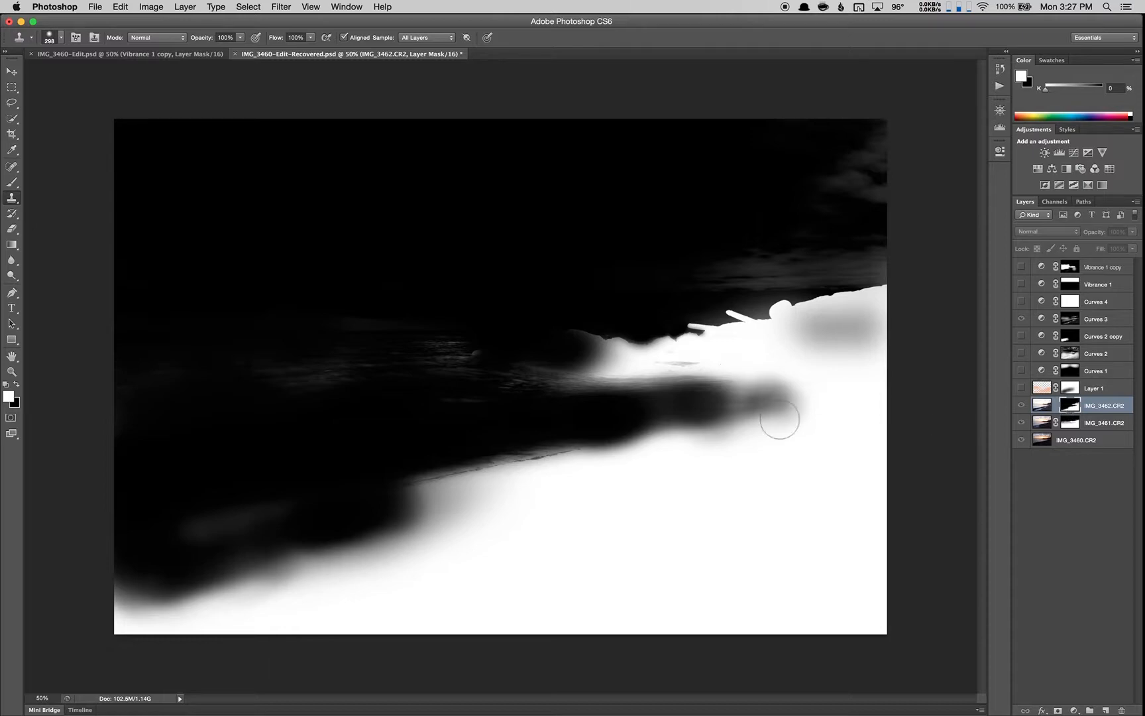
pyautogui.click(1044, 473)
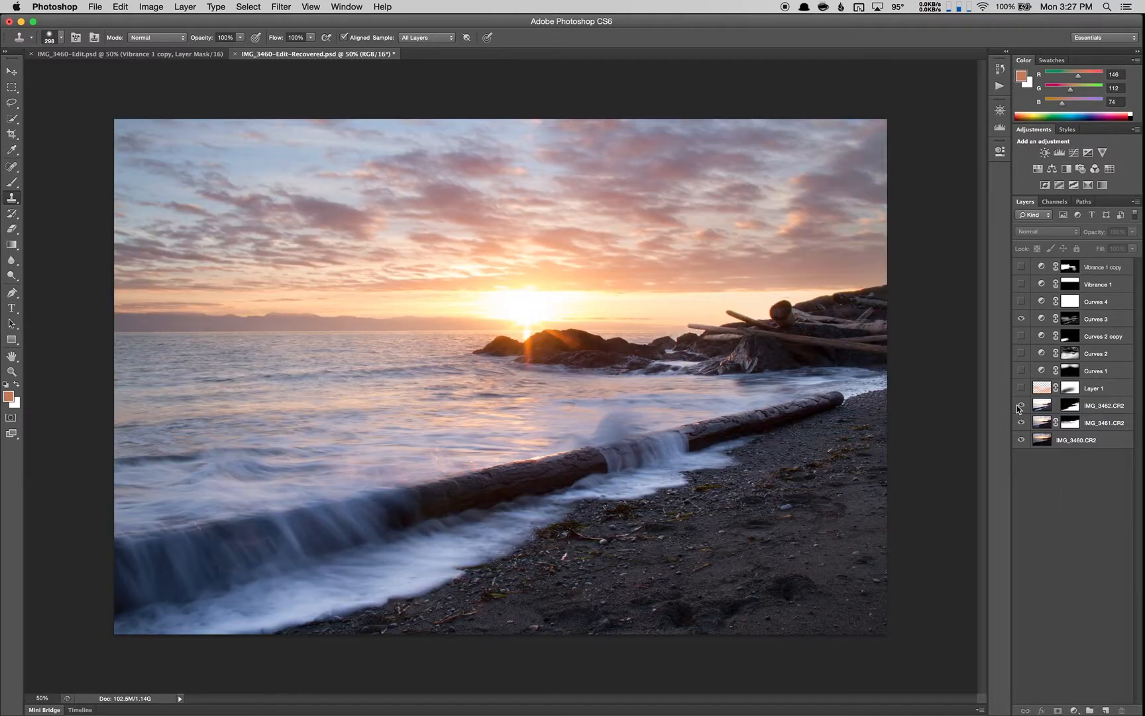
# Disable the layer mask of IMG_3462.CR2 so the whole exposure shows
pyautogui.click(1021, 406)
pyautogui.keyDown('shift'); pyautogui.click(1071, 409); pyautogui.keyUp('shift')
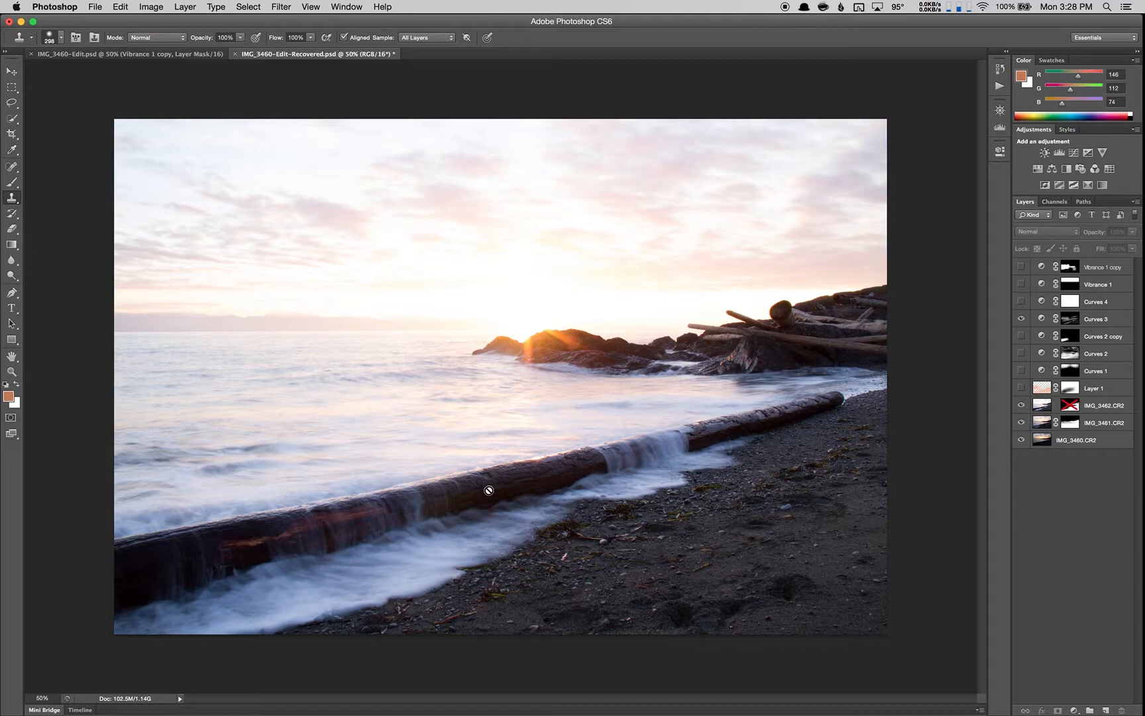
# Enable the layer mask of IMG_3462.CR2 again with that layer visible, and show Layer 1
pyautogui.click(1022, 406)
pyautogui.keyDown('shift'); pyautogui.click(1068, 405); pyautogui.keyUp('shift')
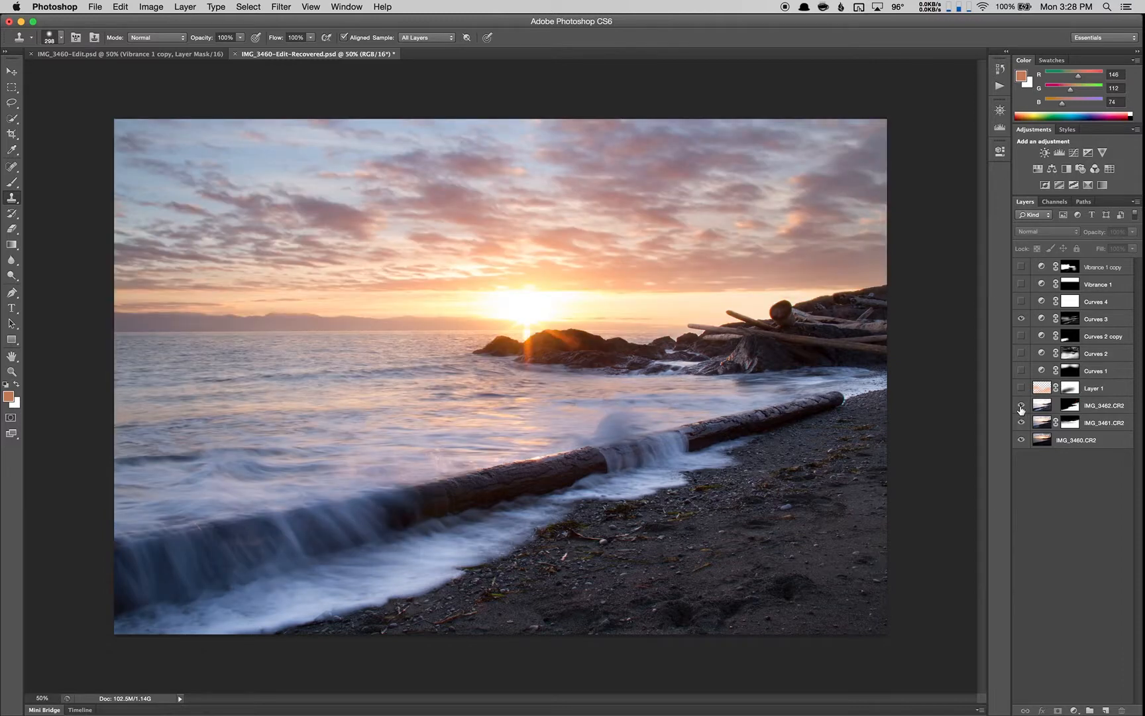
pyautogui.click(1021, 406)
pyautogui.click(1021, 406)
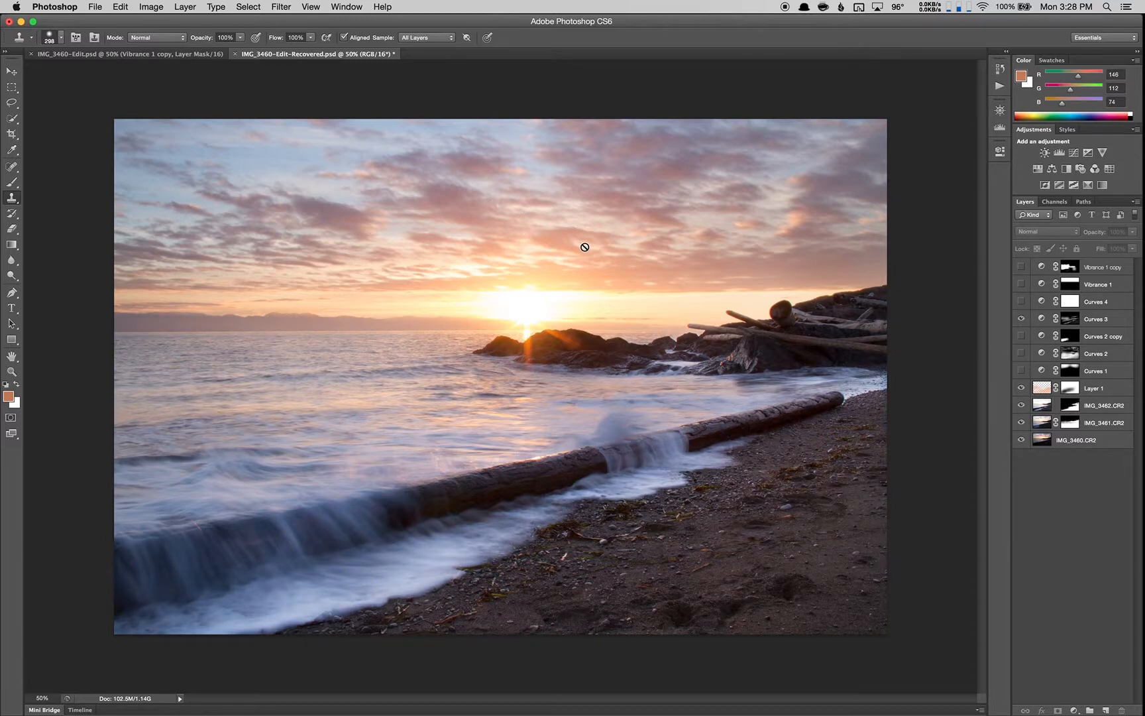
# Sample a light orange from the sky above the sun as the foreground colour for the Brush tool
pyautogui.press('b')
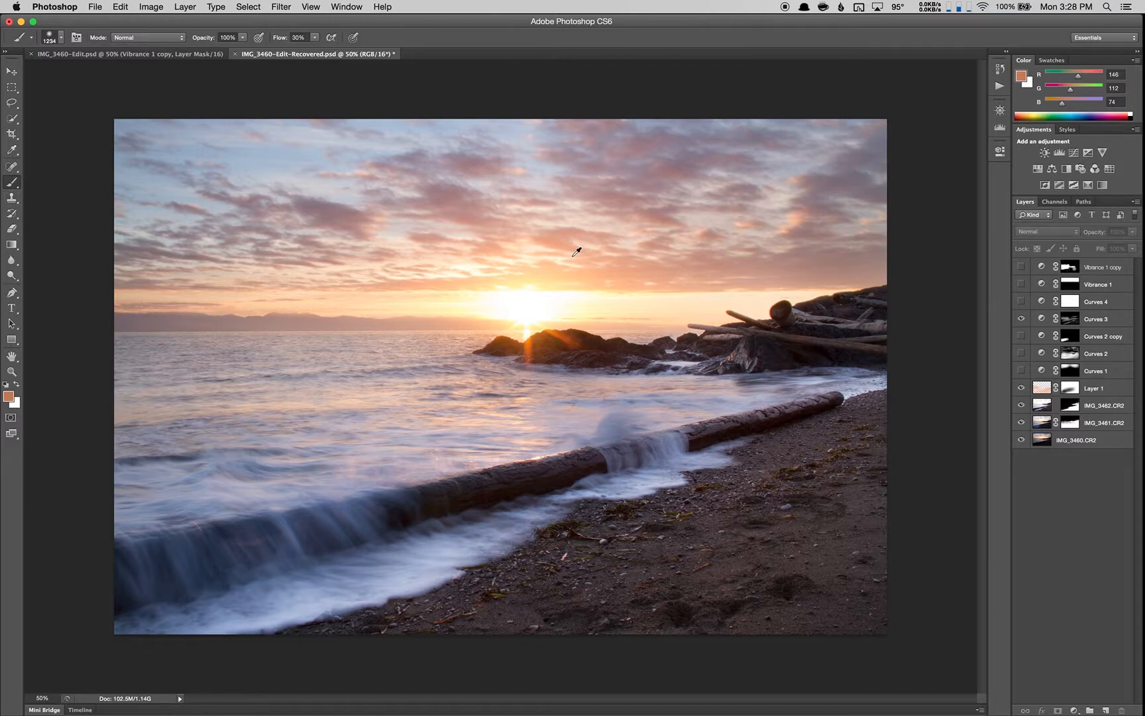
pyautogui.moveTo(583, 273); pyautogui.dragTo(565, 270)
# Show the Curves 1 adjustment layer and look at its curve settings
pyautogui.click(1022, 371)
pyautogui.click(1022, 372)
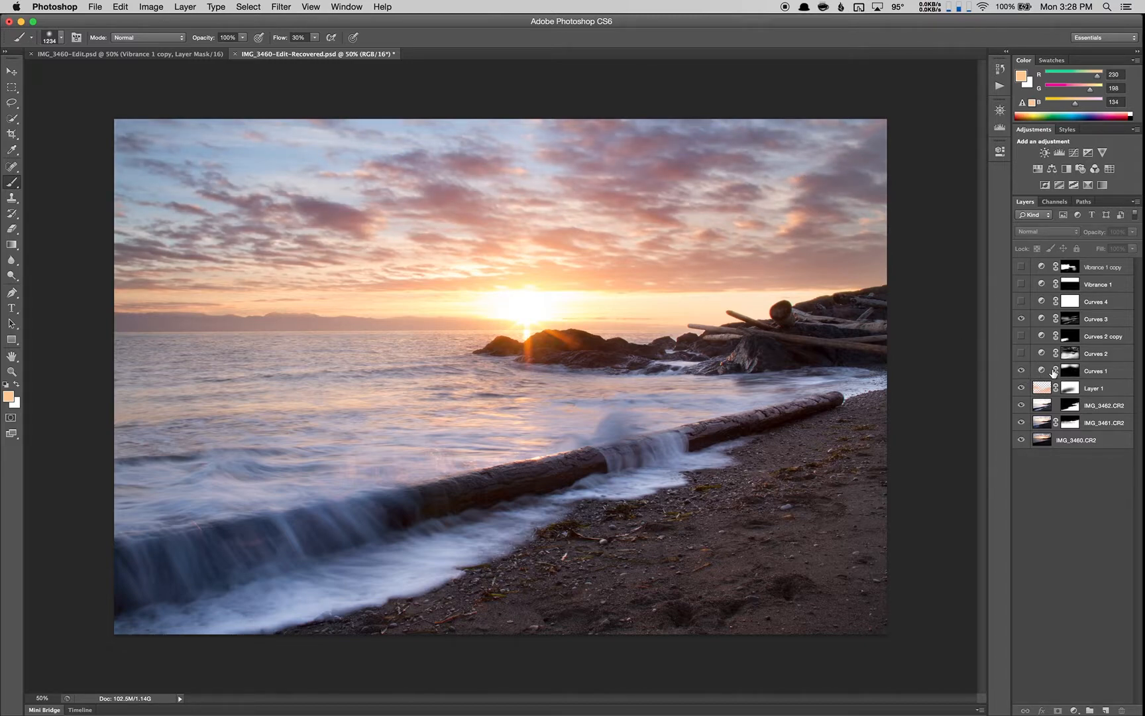
pyautogui.doubleClick(1042, 371)
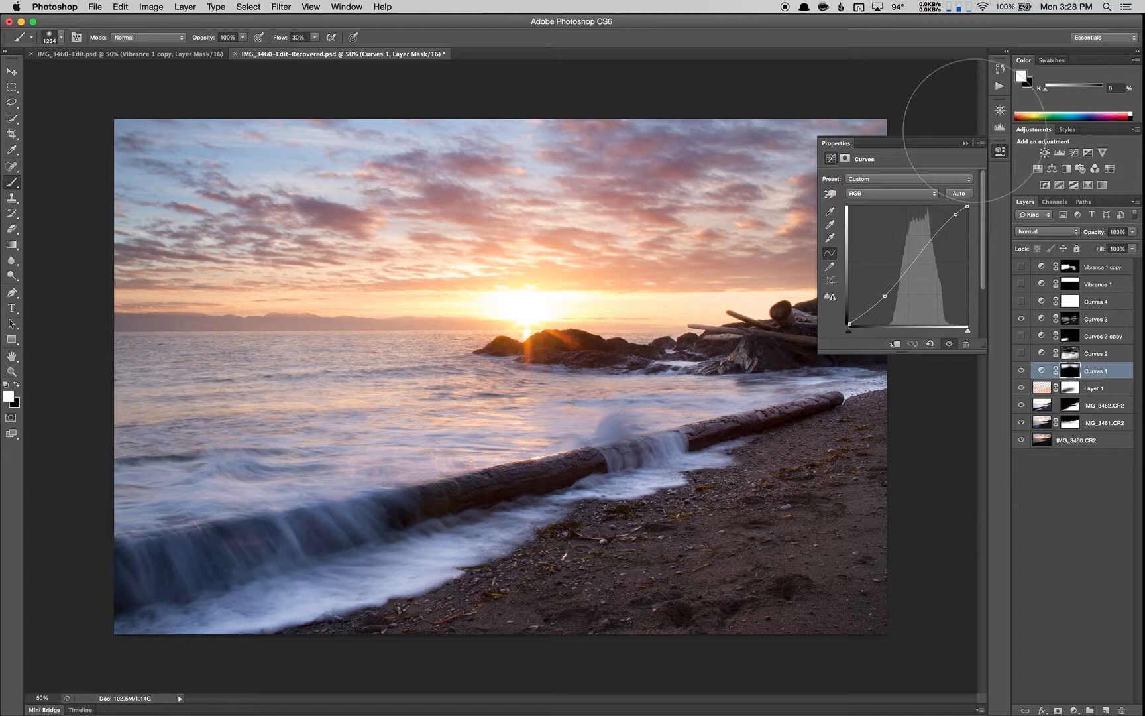
pyautogui.click(999, 151)
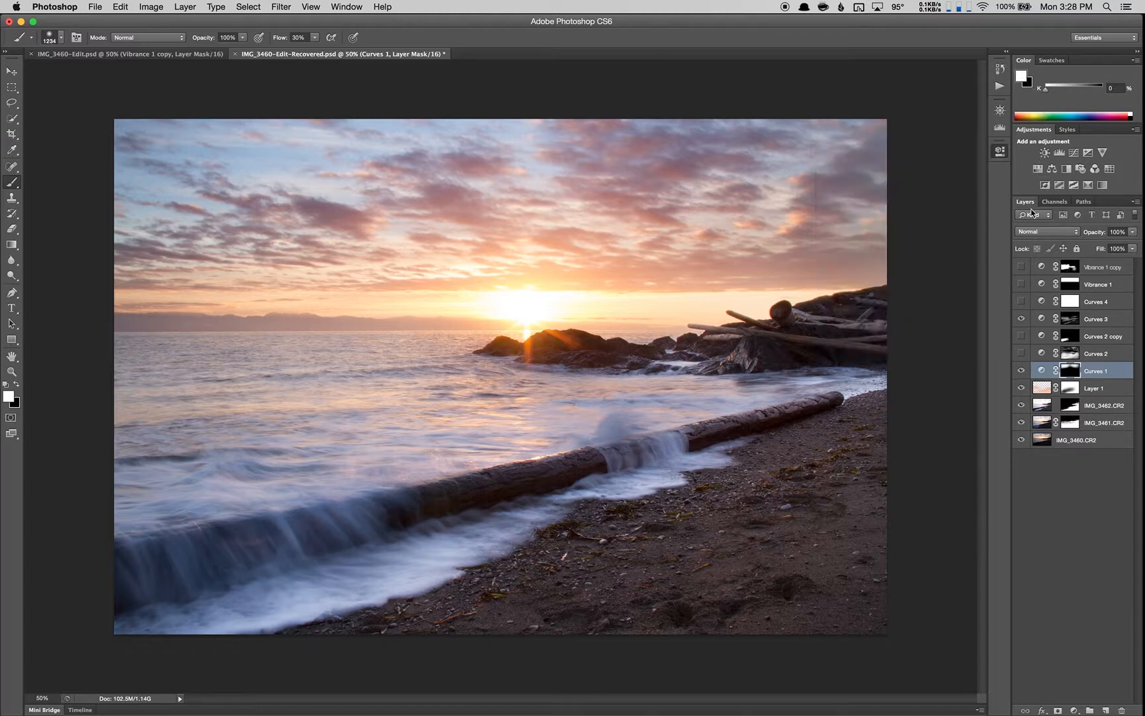
# Show the Curves 2 adjustment layer, compare its effect, and look at its curve settings
pyautogui.click(1021, 355)
pyautogui.click(1022, 355)
pyautogui.click(1021, 355)
pyautogui.doubleClick(1039, 357)
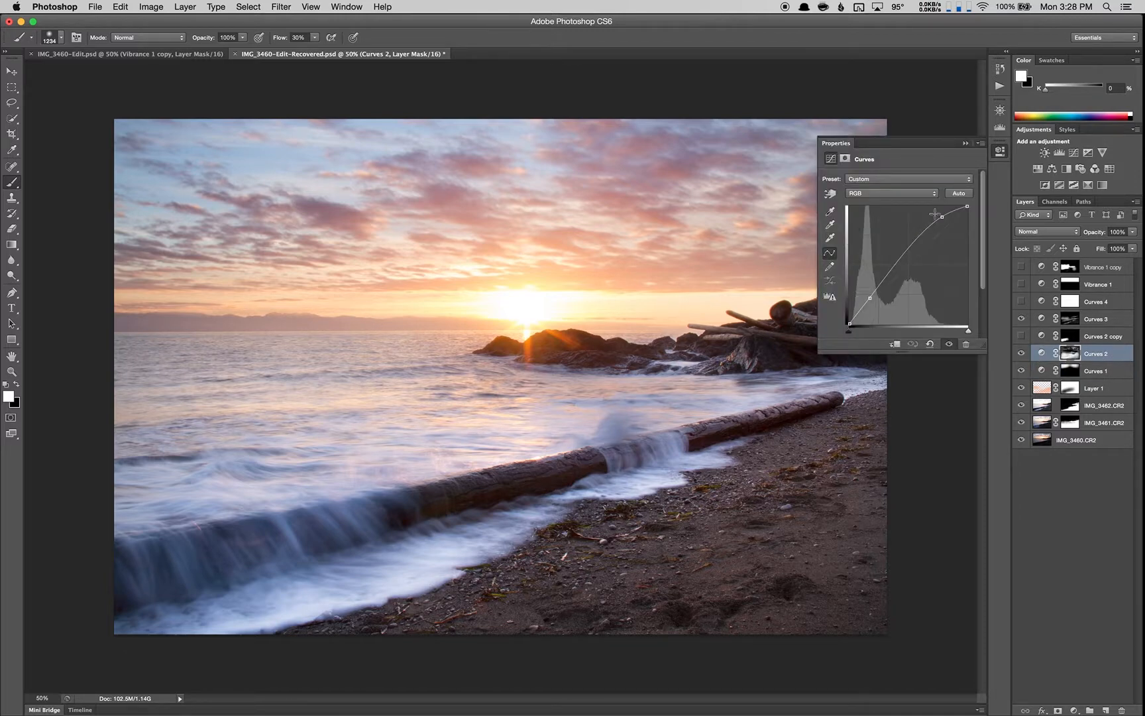
pyautogui.click(1002, 152)
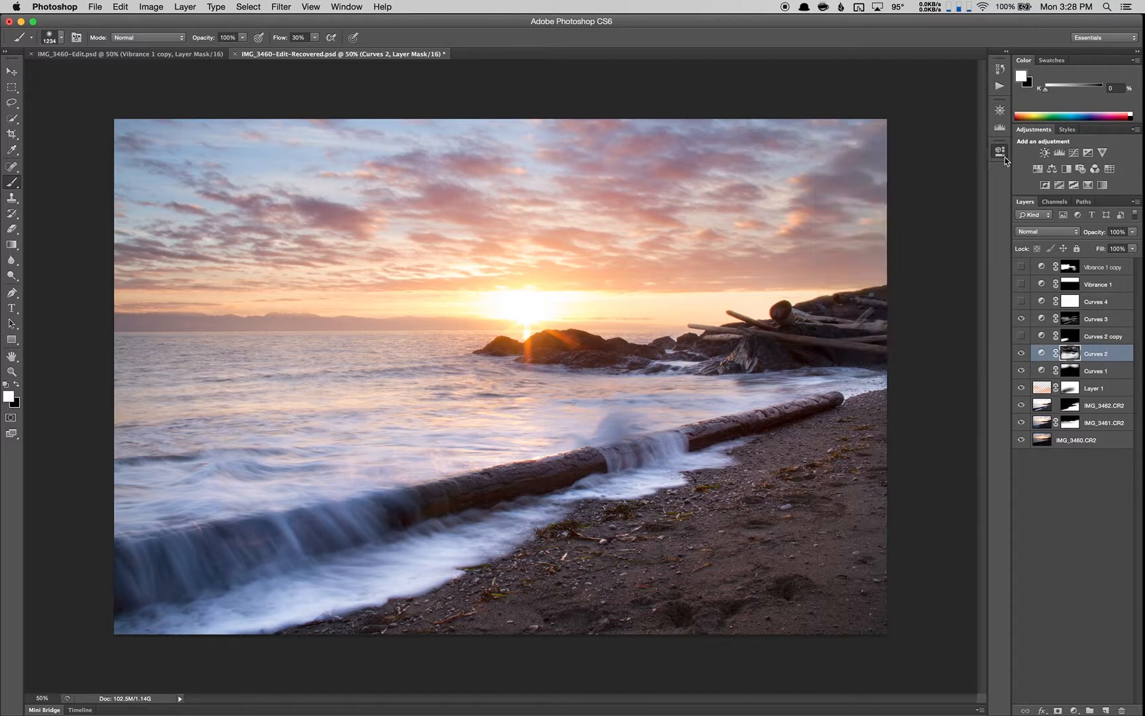
# Load the Curves 2 layer mask as a selection with hidden edges, and examine the mask on its own
pyautogui.keyDown('super'); pyautogui.click(1068, 357); pyautogui.keyUp('super')
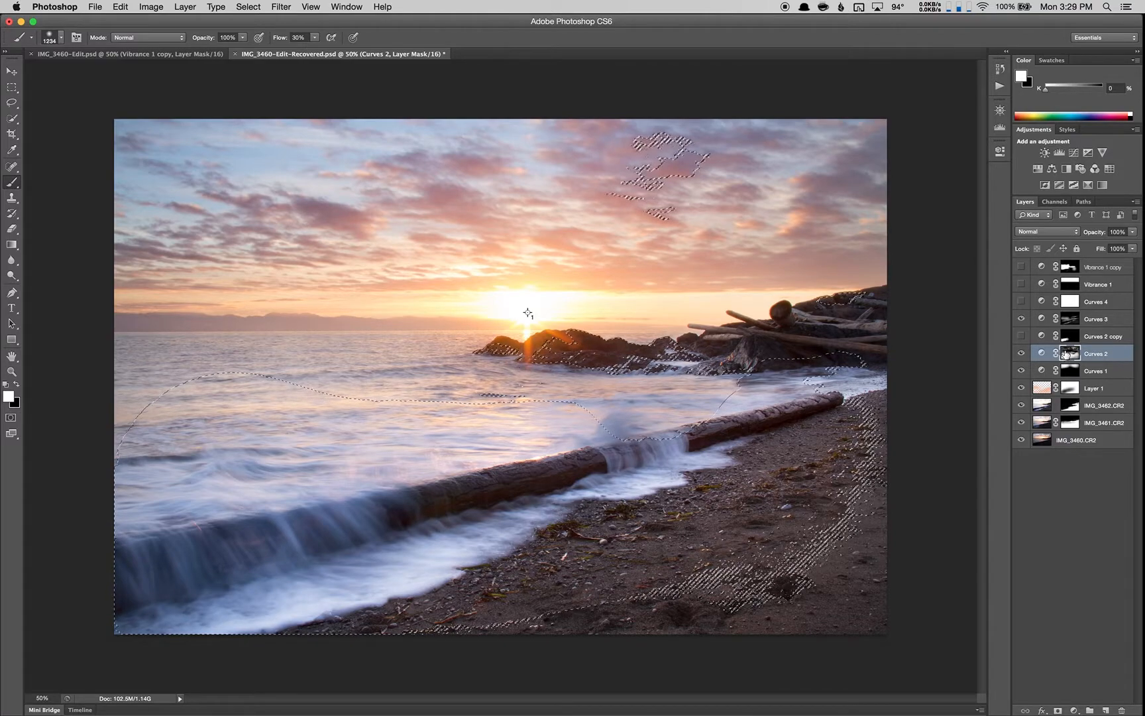
pyautogui.press('super+h')
pyautogui.keyDown('alt'); pyautogui.click(1069, 354); pyautogui.keyUp('alt')
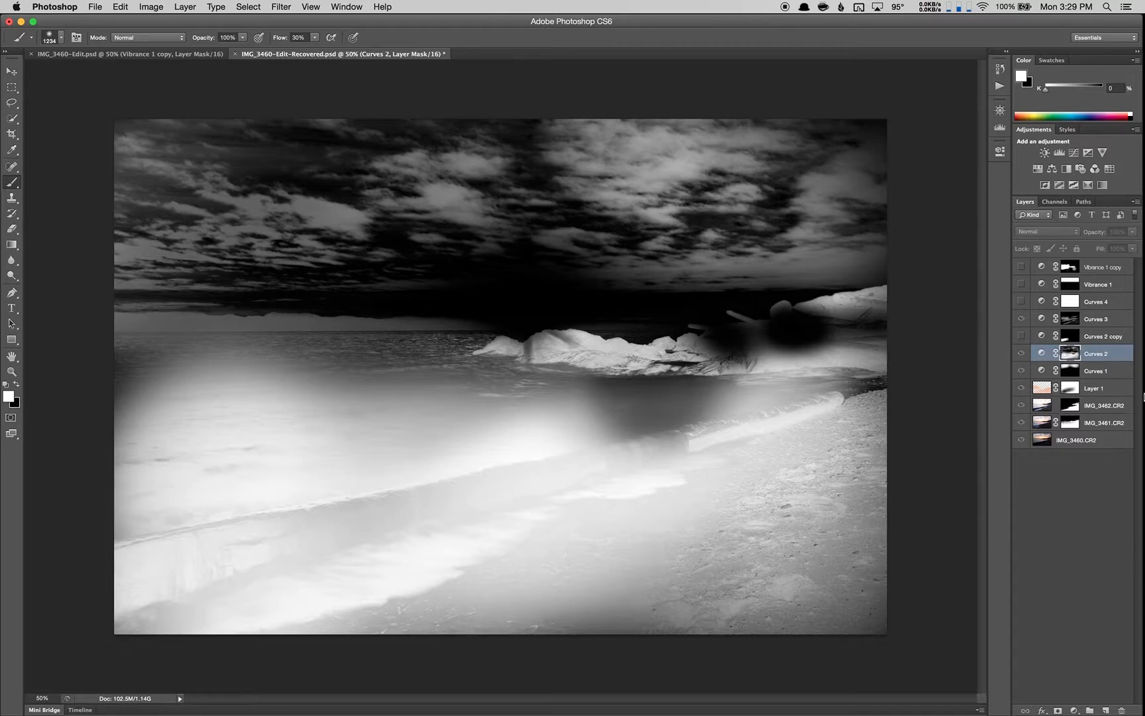
pyautogui.click(1110, 519)
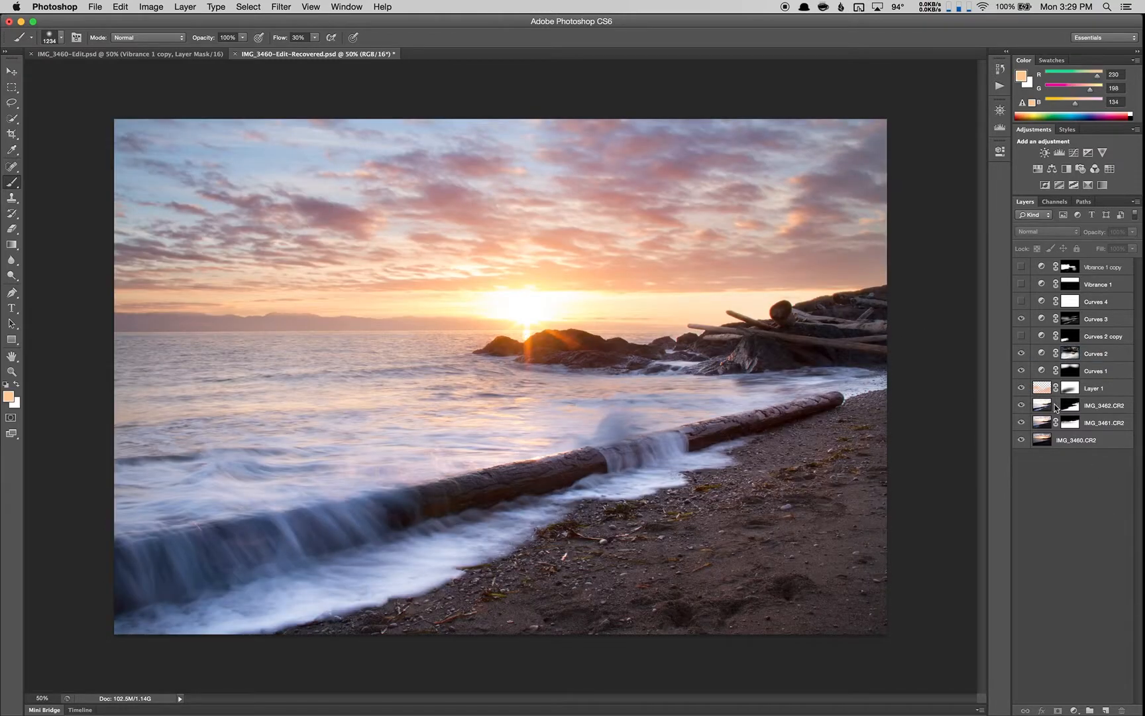
# Compare the image with the Curves 2 and Curves 3 layers each switched off and on
pyautogui.click(1021, 354)
pyautogui.click(1021, 354)
pyautogui.click(1022, 320)
pyautogui.click(1021, 320)
# Show the Curves 2 copy and Curves 4 layers, viewing the layer mask of Curves 2 copy on its own in between
pyautogui.click(1021, 336)
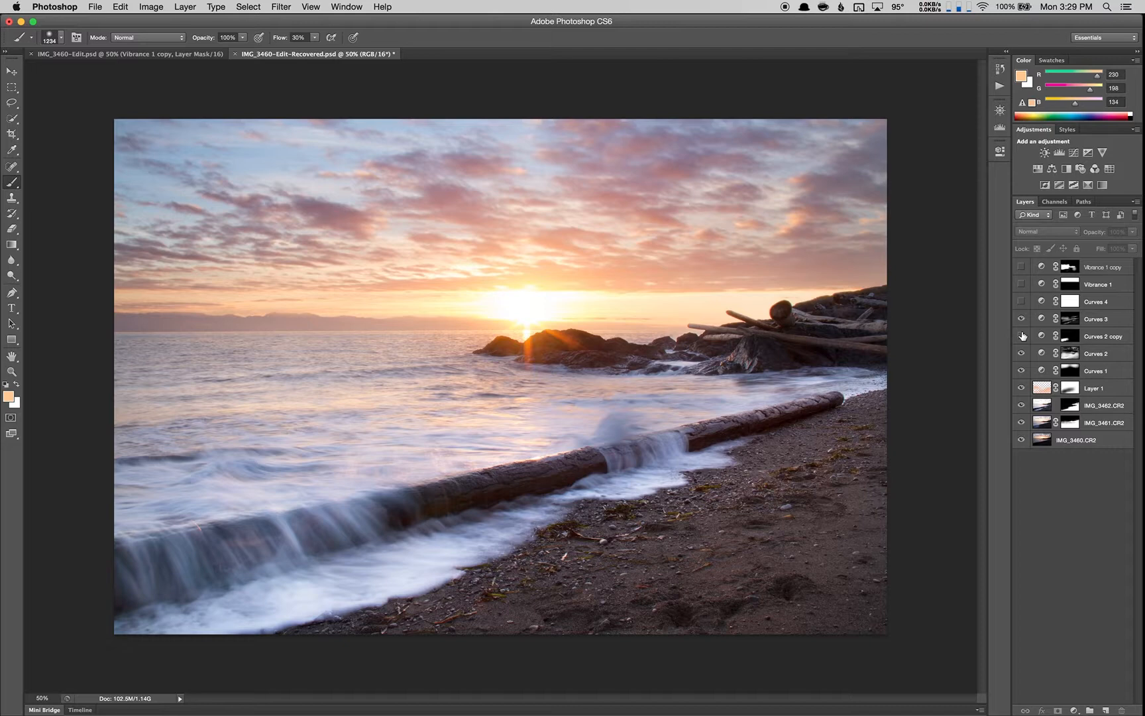
pyautogui.click(1021, 337)
pyautogui.click(1021, 337)
pyautogui.keyDown('alt'); pyautogui.click(1074, 342); pyautogui.keyUp('alt')
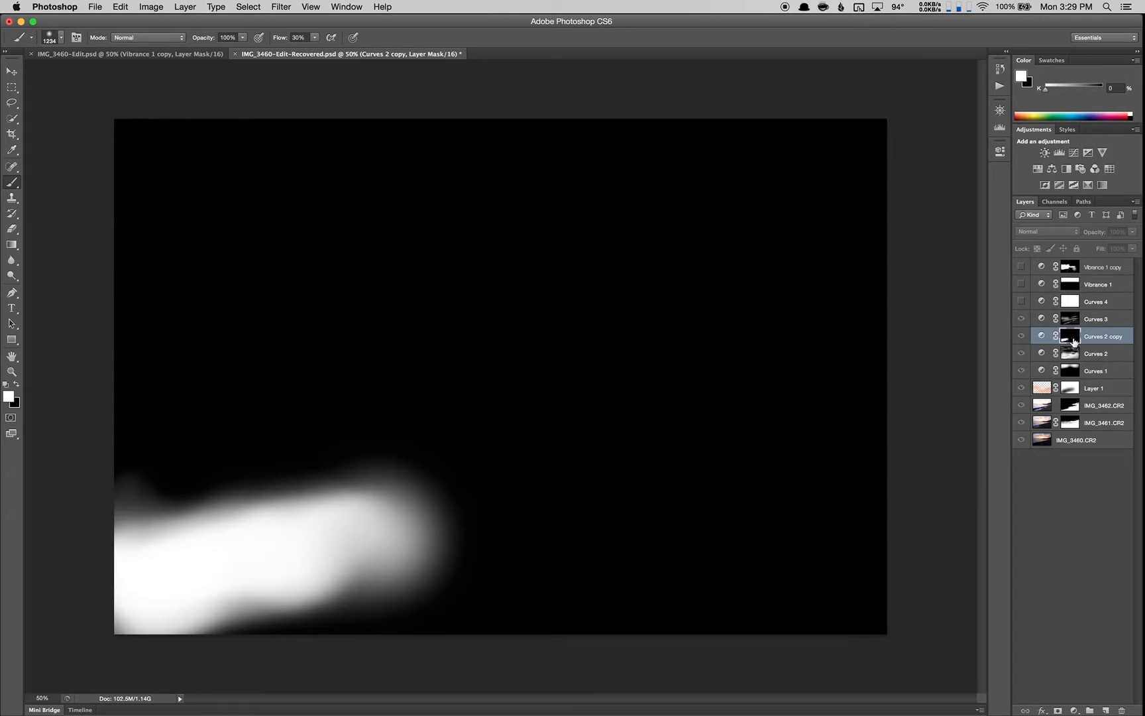
pyautogui.click(1029, 307)
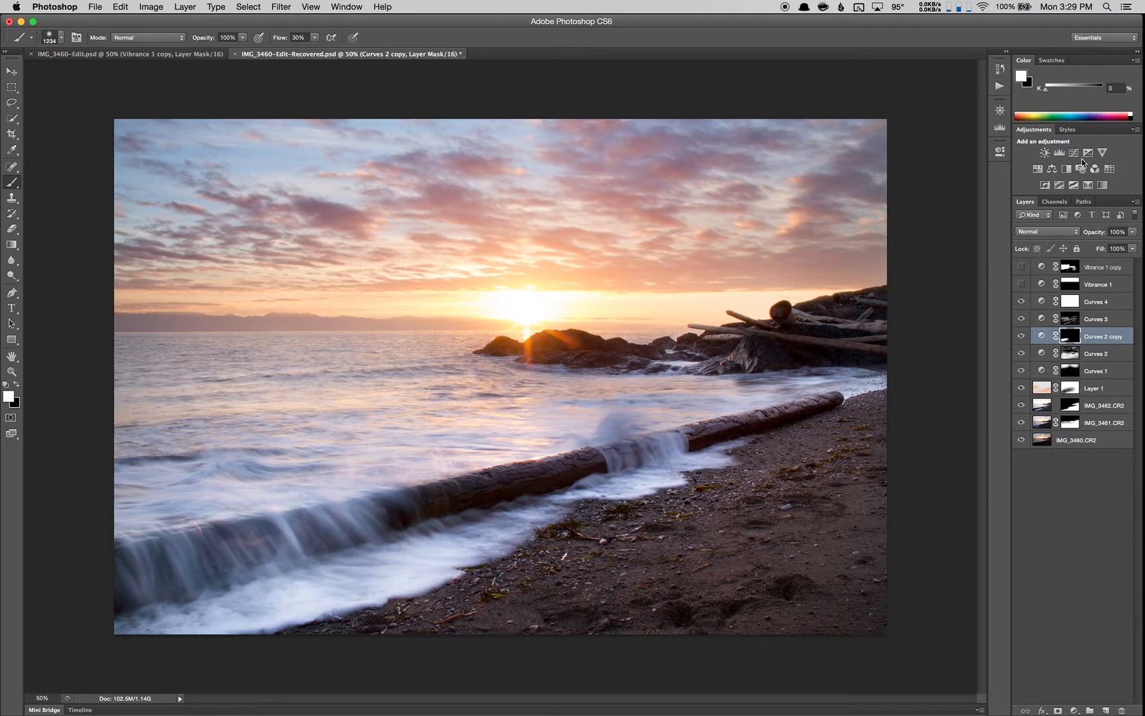
pyautogui.click(1126, 267)
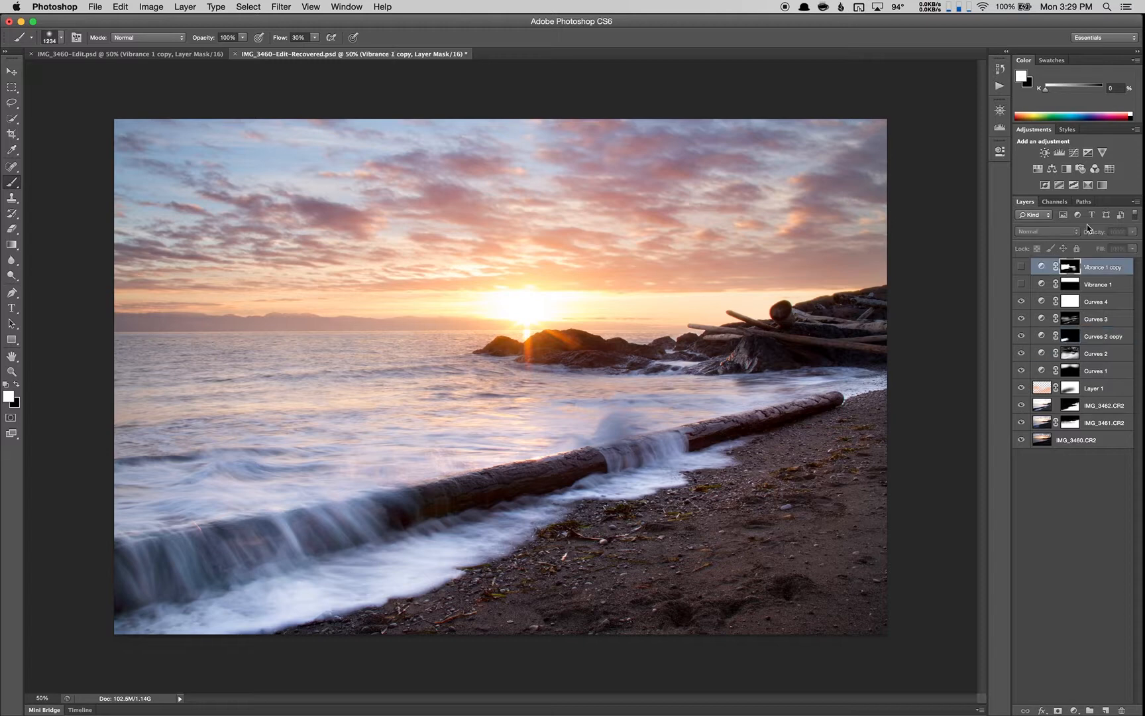
pyautogui.click(1077, 187)
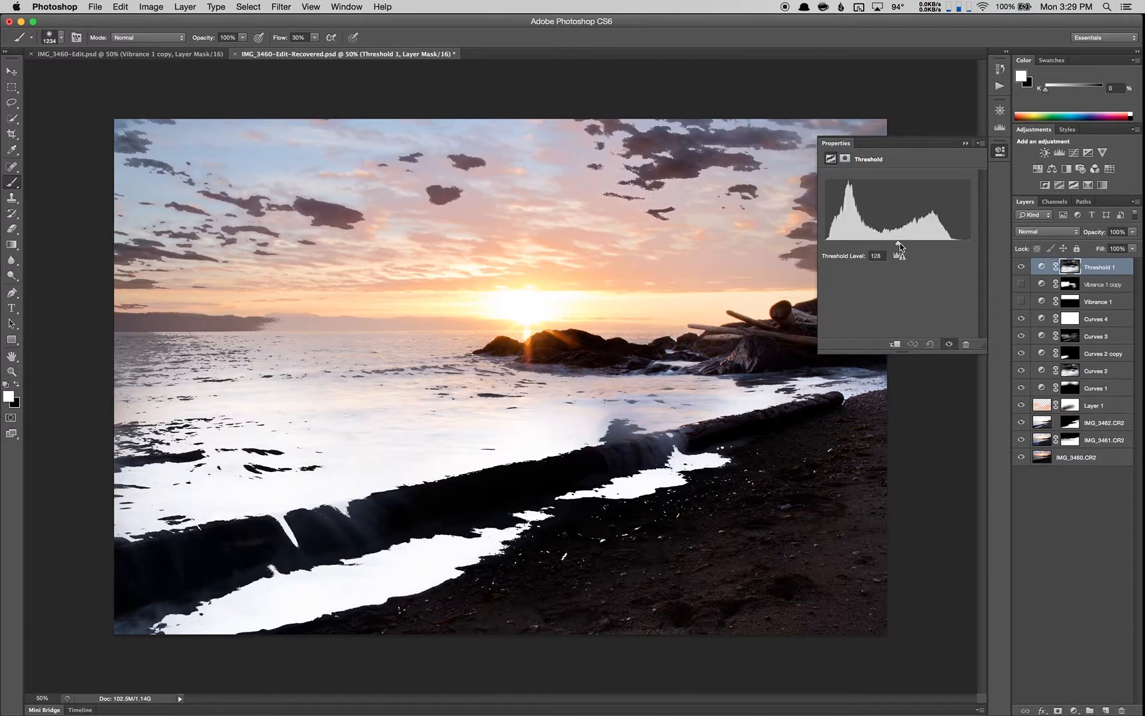
pyautogui.moveTo(899, 247); pyautogui.dragTo(1019, 250)
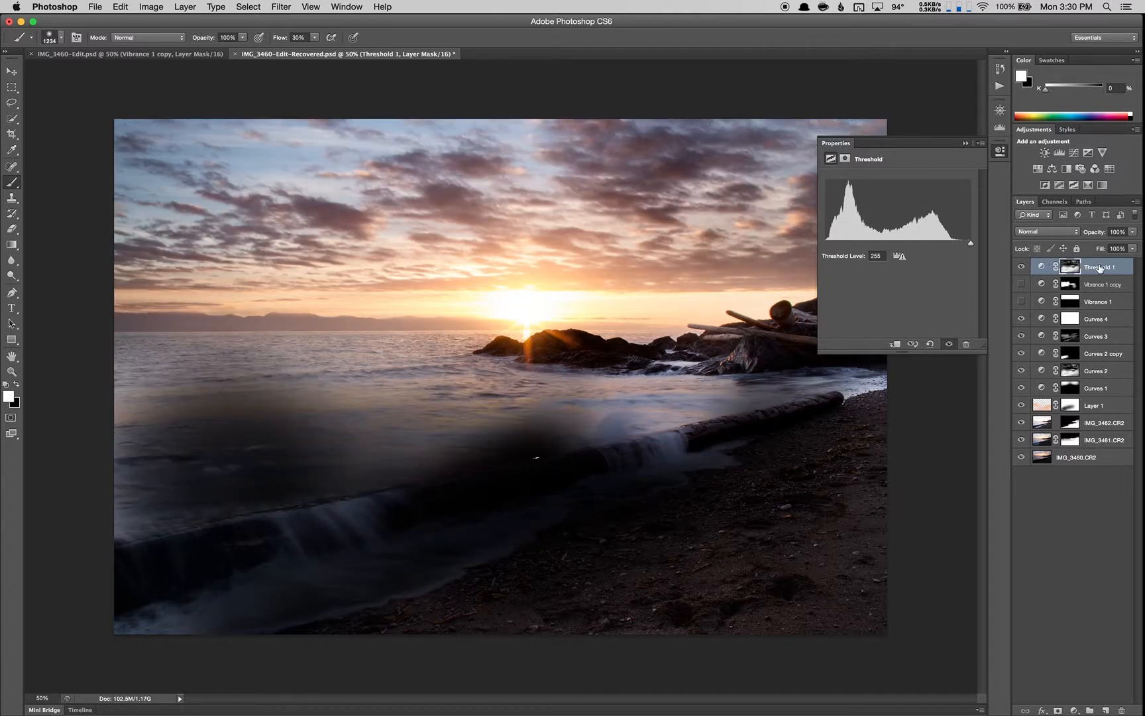
pyautogui.press('BackSpace')
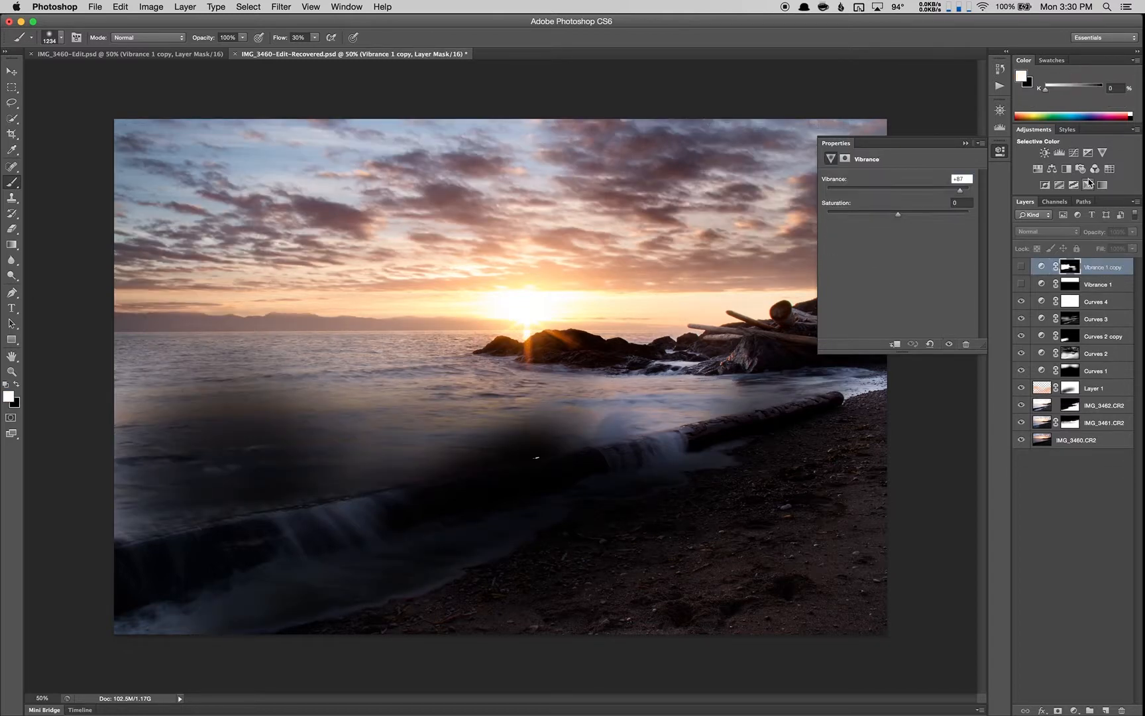
# Add an unmasked Threshold adjustment layer above all layers and check the brightest areas at level 255 and the darkest at level 1
pyautogui.click(1074, 185)
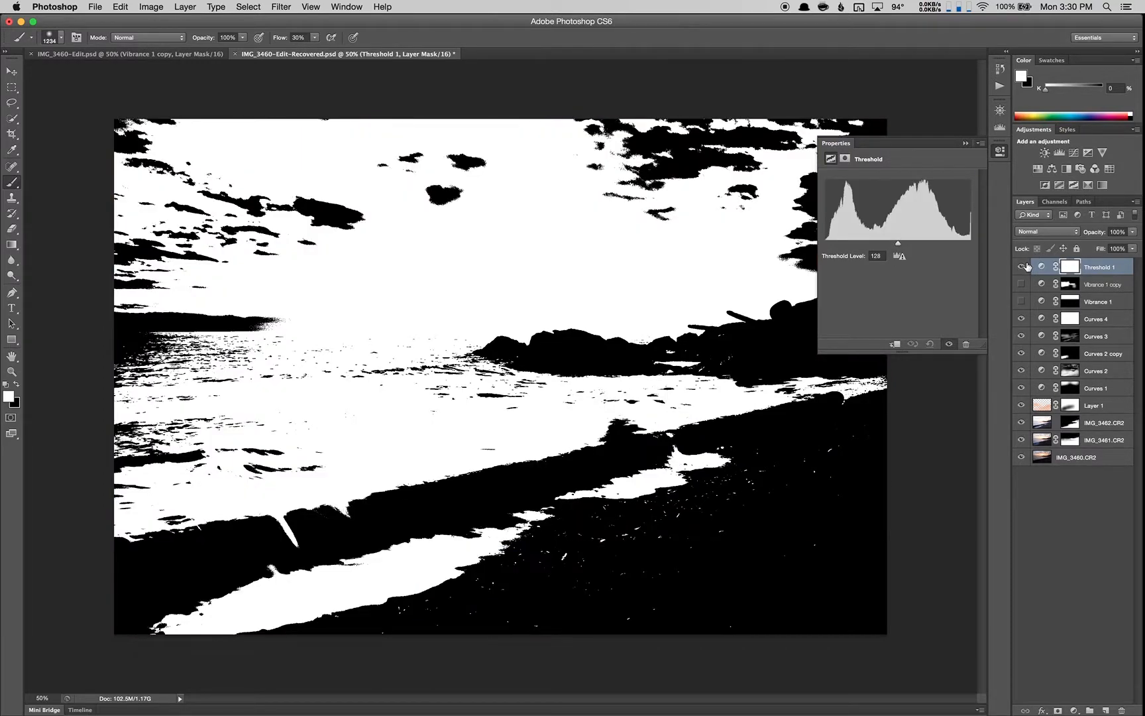
pyautogui.moveTo(899, 244); pyautogui.dragTo(1009, 250)
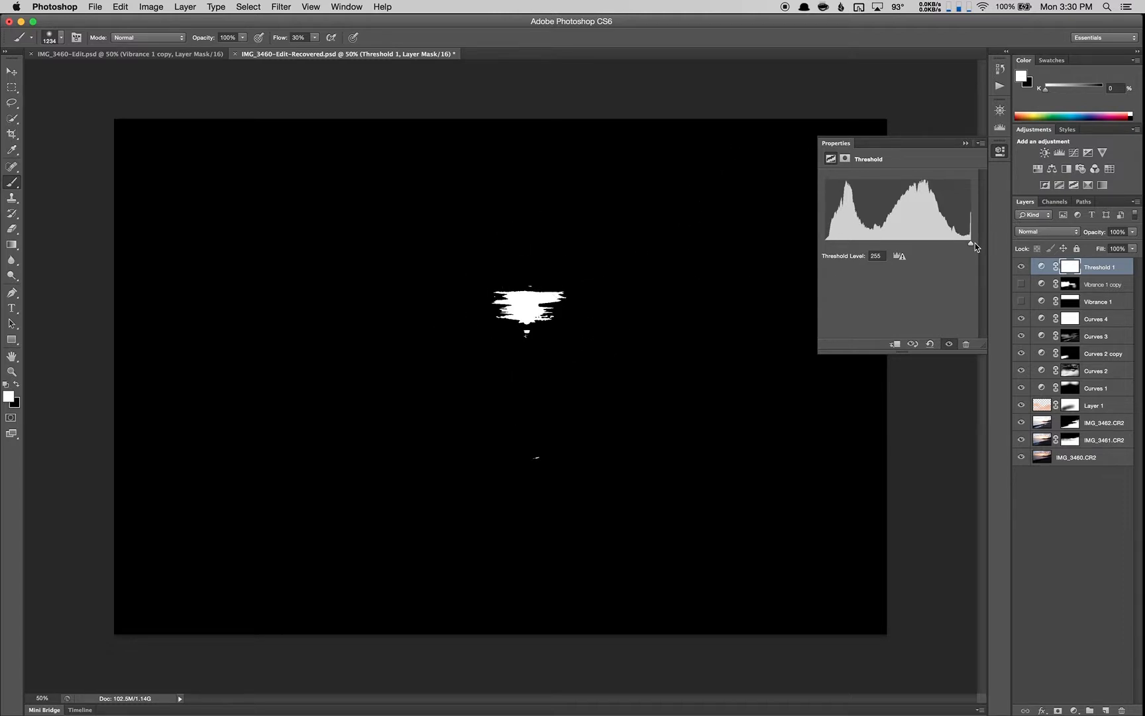
pyautogui.moveTo(973, 244); pyautogui.dragTo(812, 247)
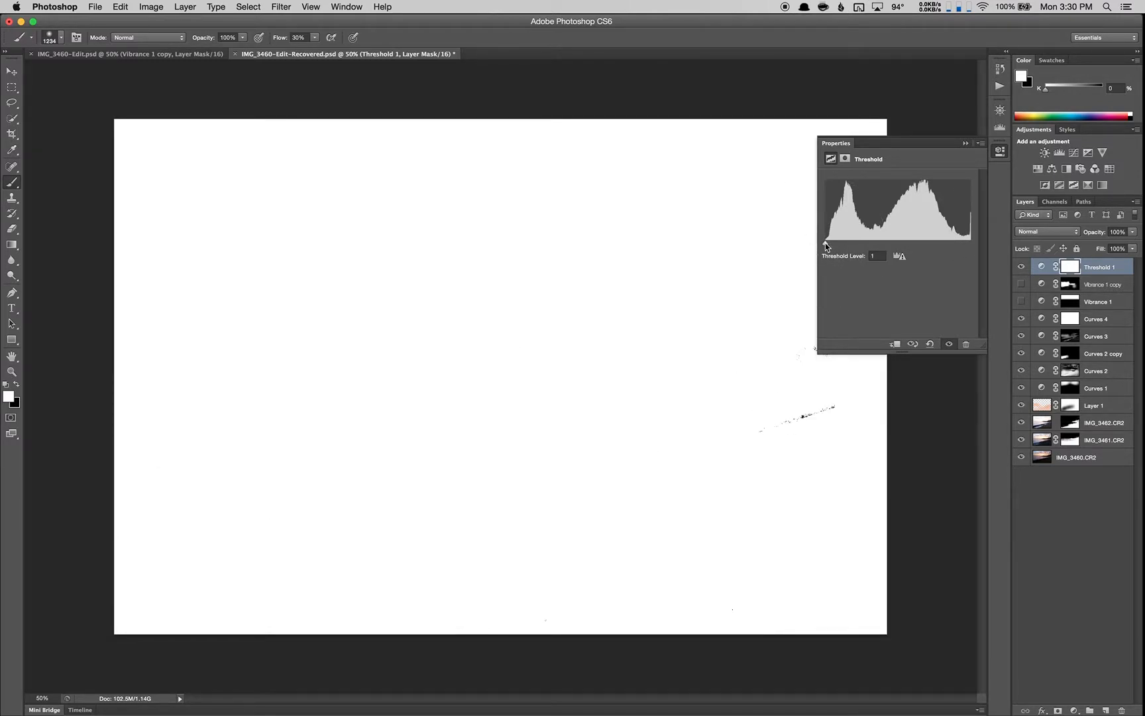
pyautogui.moveTo(826, 247); pyautogui.dragTo(825, 246)
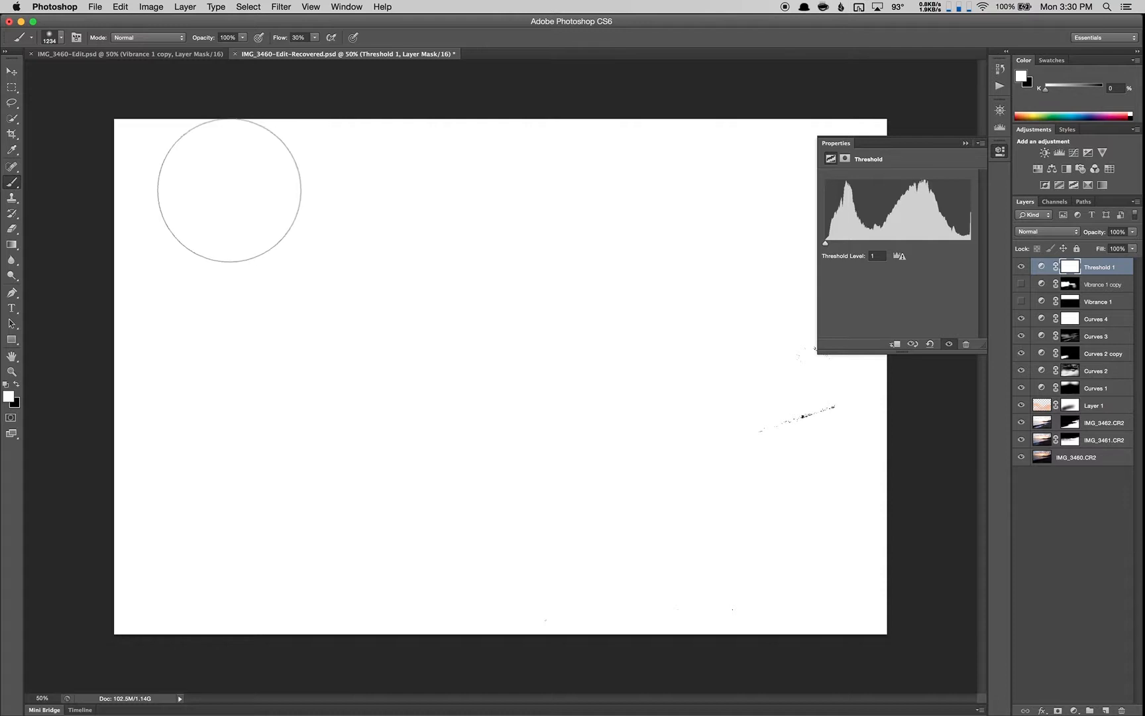
# With the Color Sampler tool active, set the threshold level to 255 to locate the highlights, and delete the Threshold layer
pyautogui.press('i')
pyautogui.hotkey('shift', 'i')
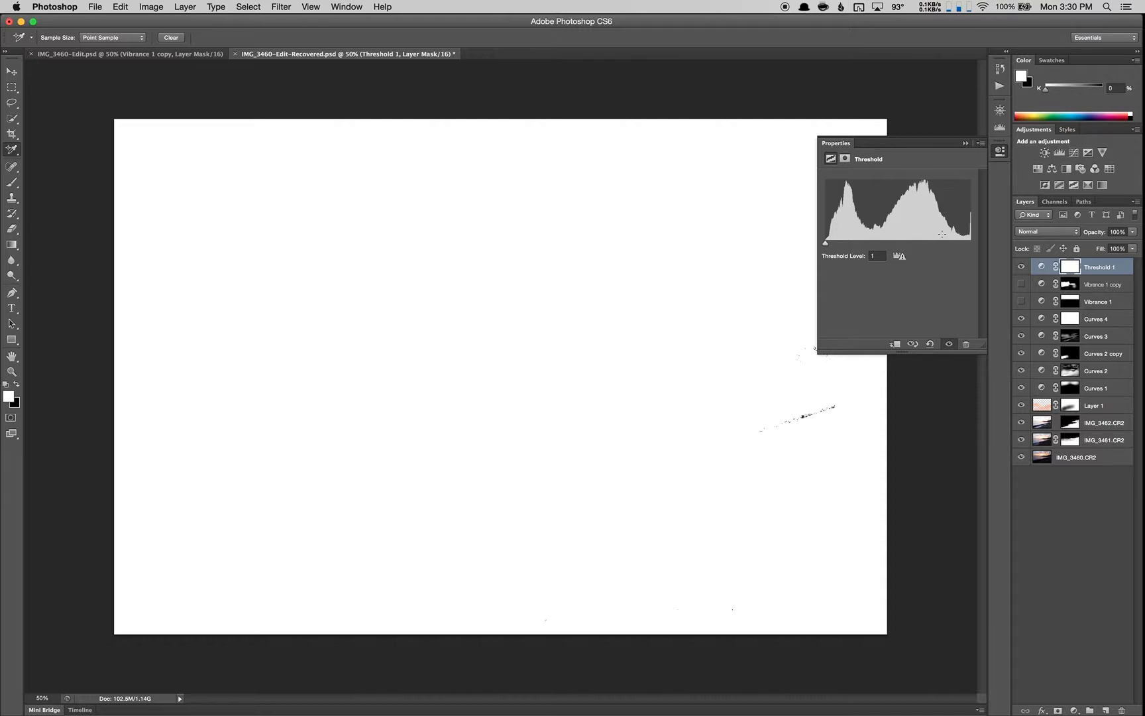
pyautogui.moveTo(825, 242); pyautogui.dragTo(971, 244)
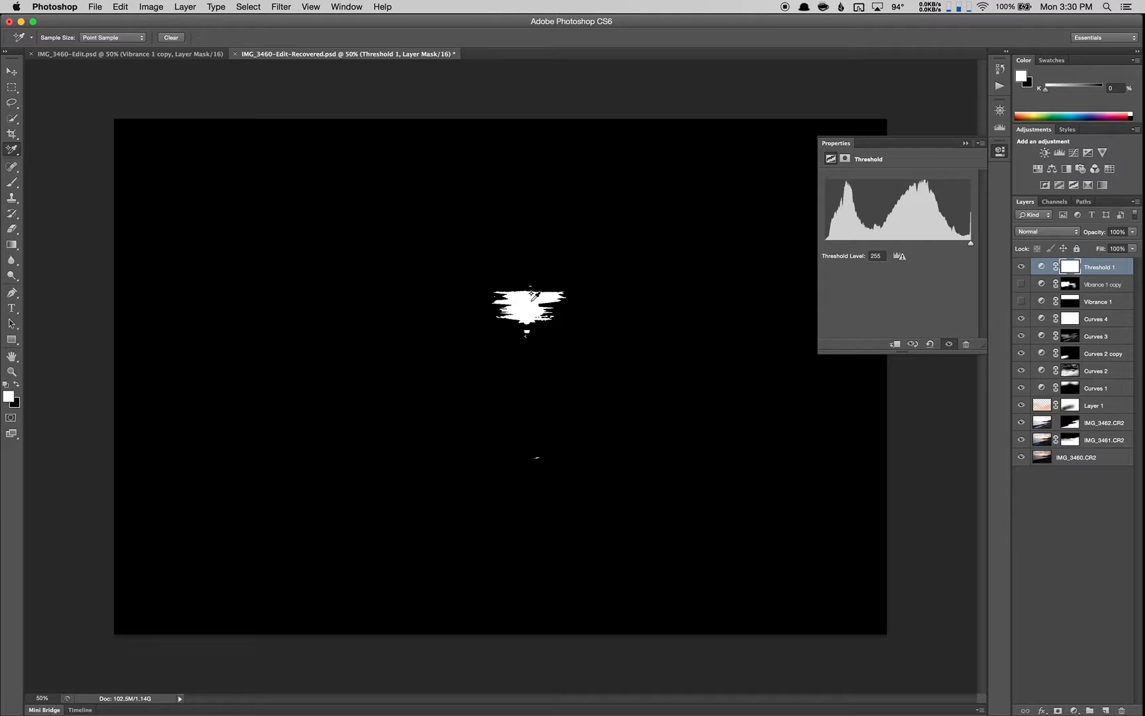
pyautogui.click(1001, 155)
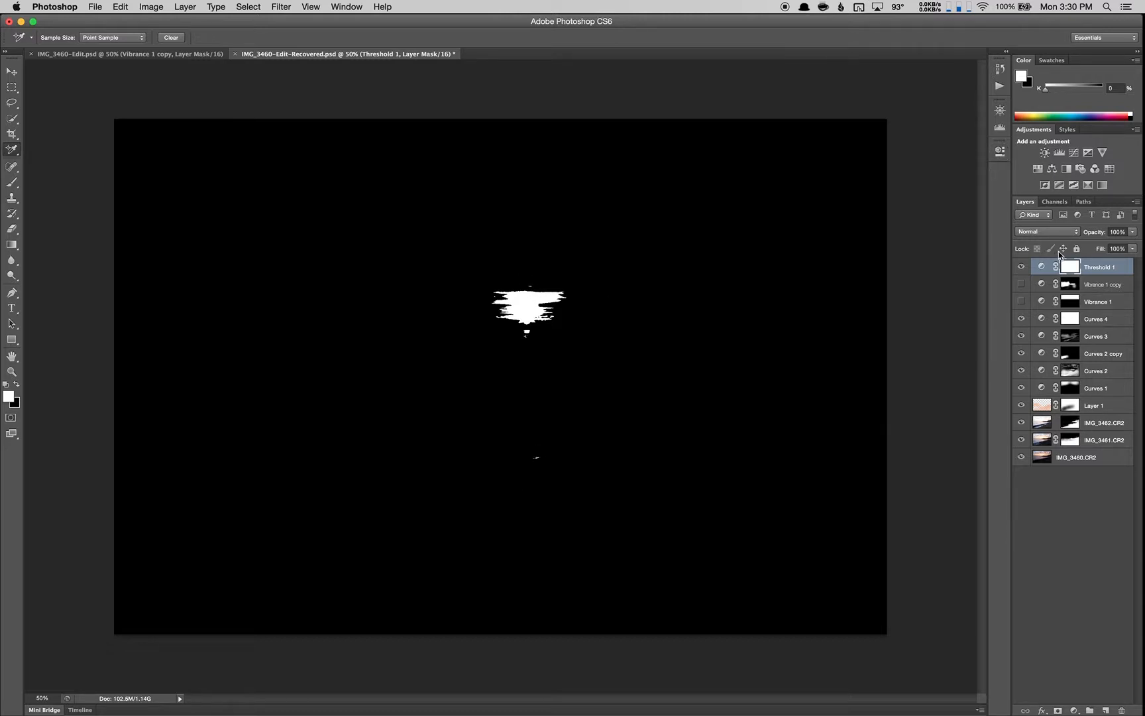
pyautogui.click(1118, 268)
pyautogui.press('BackSpace')
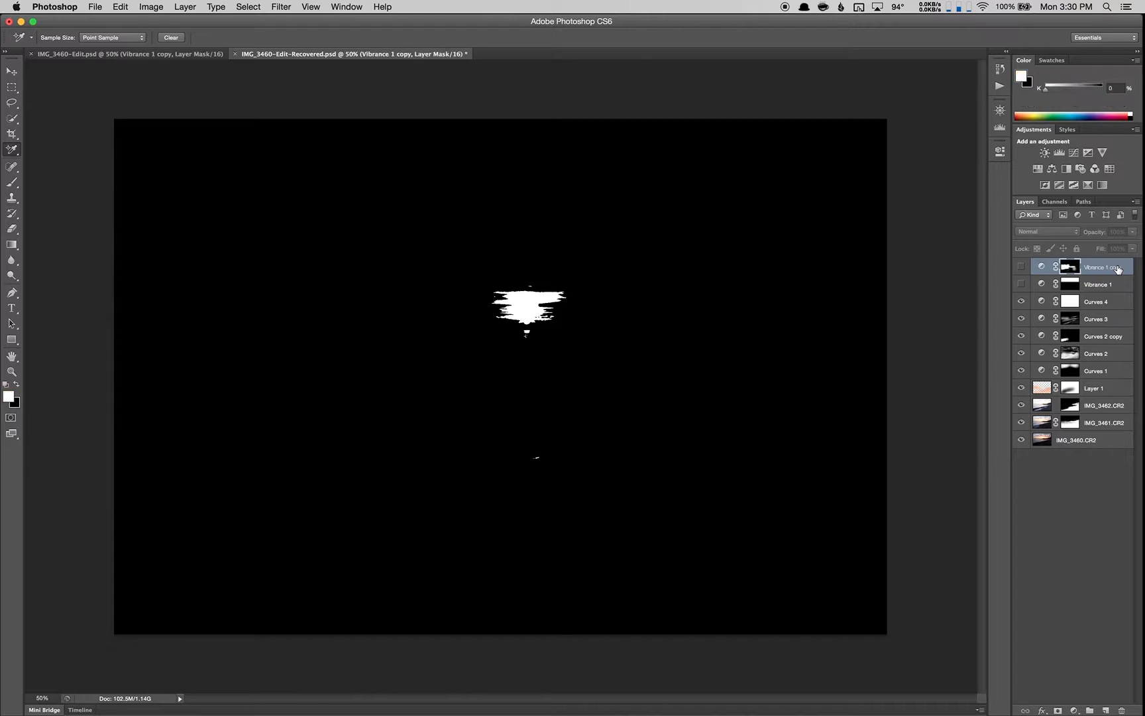
# Examine the curve settings of the Curves 4 layer and pick its white point eyedropper
pyautogui.click(1043, 303)
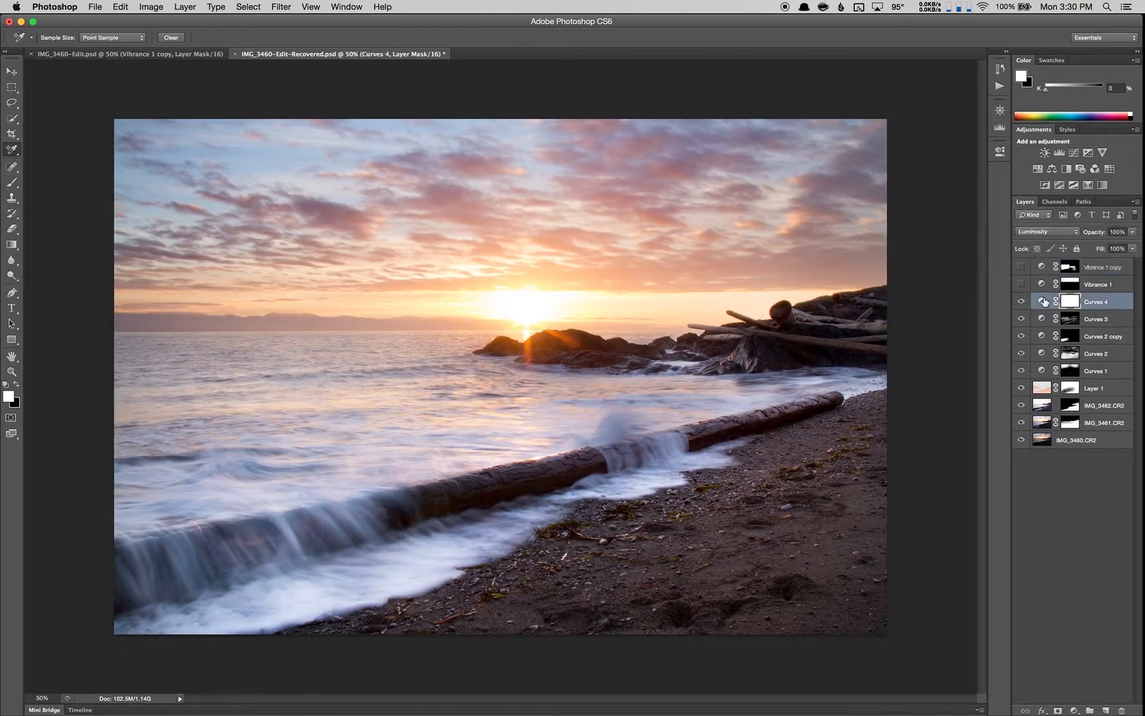
pyautogui.doubleClick(1044, 303)
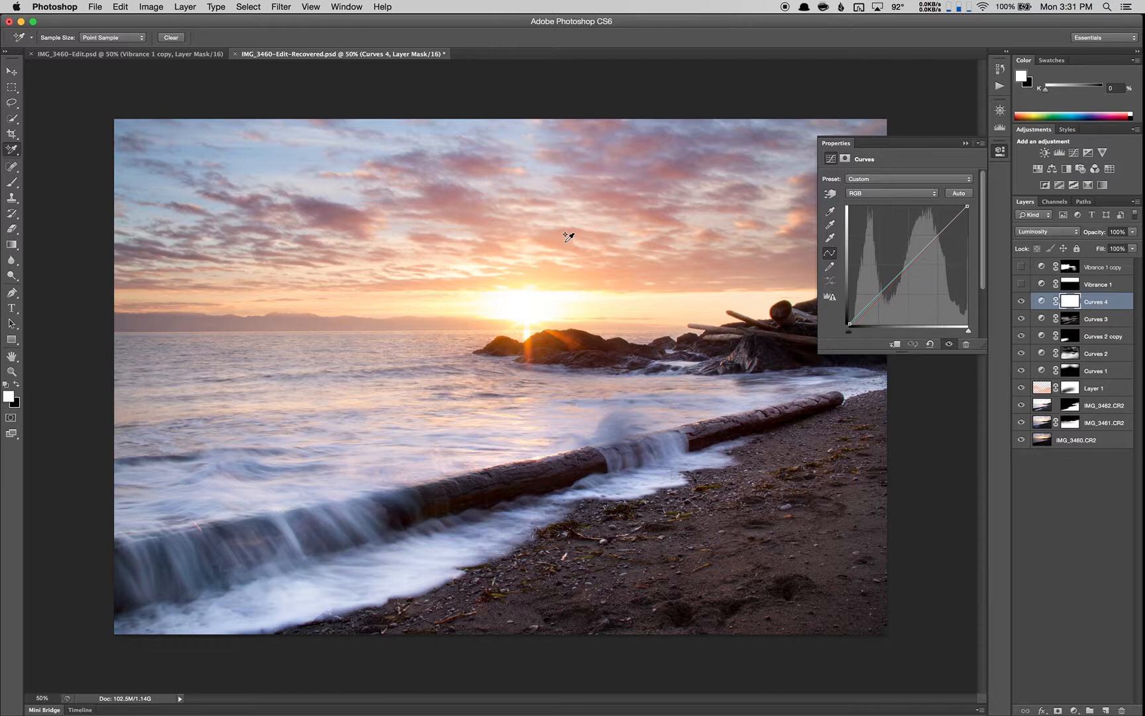
pyautogui.click(830, 239)
pyautogui.click(1000, 151)
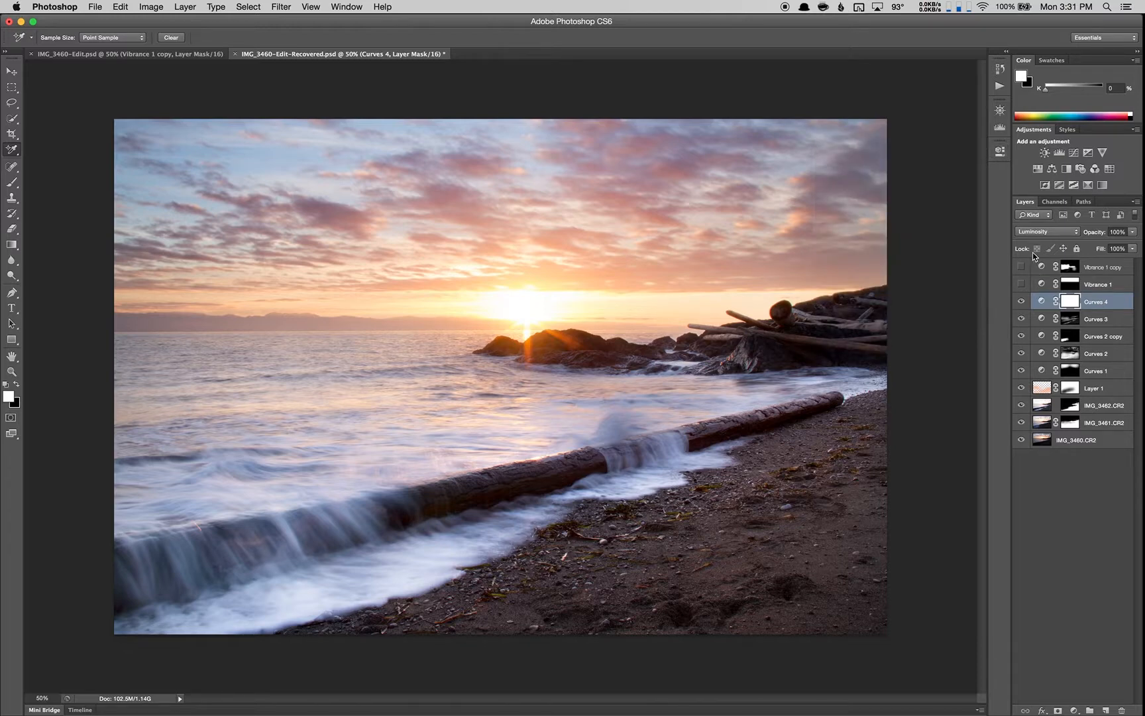
# Set the blend mode of Curves 4 to Normal and compare the image with the layer off and on
pyautogui.click(1034, 233)
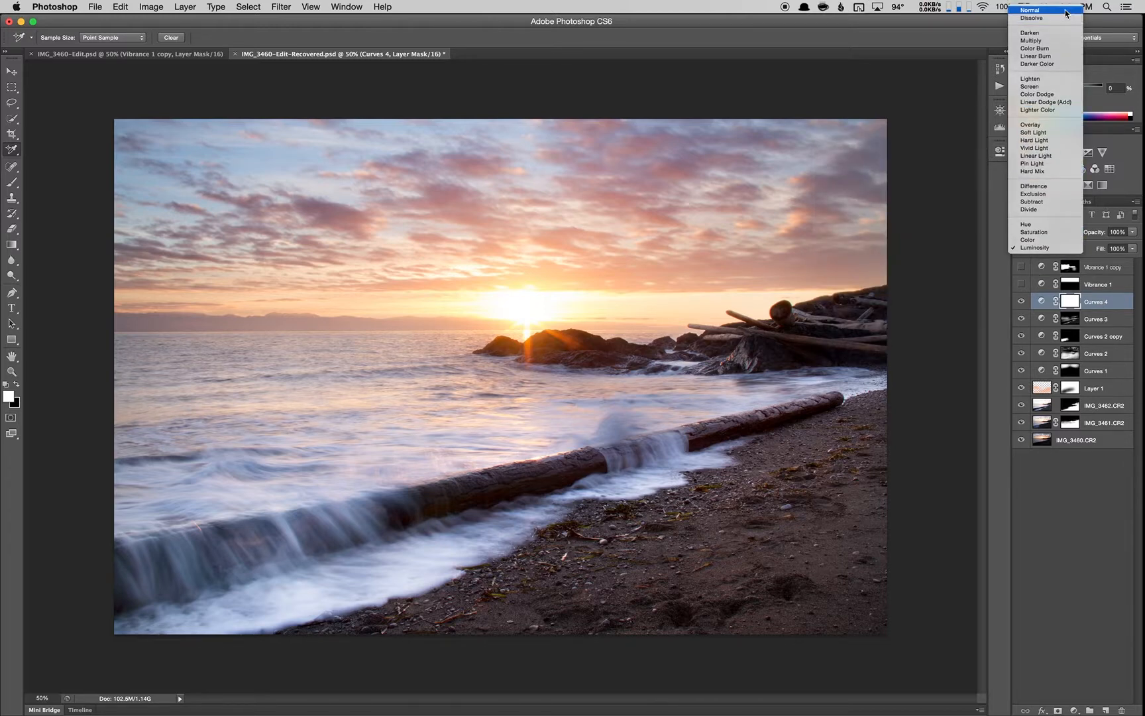
pyautogui.click(1066, 14)
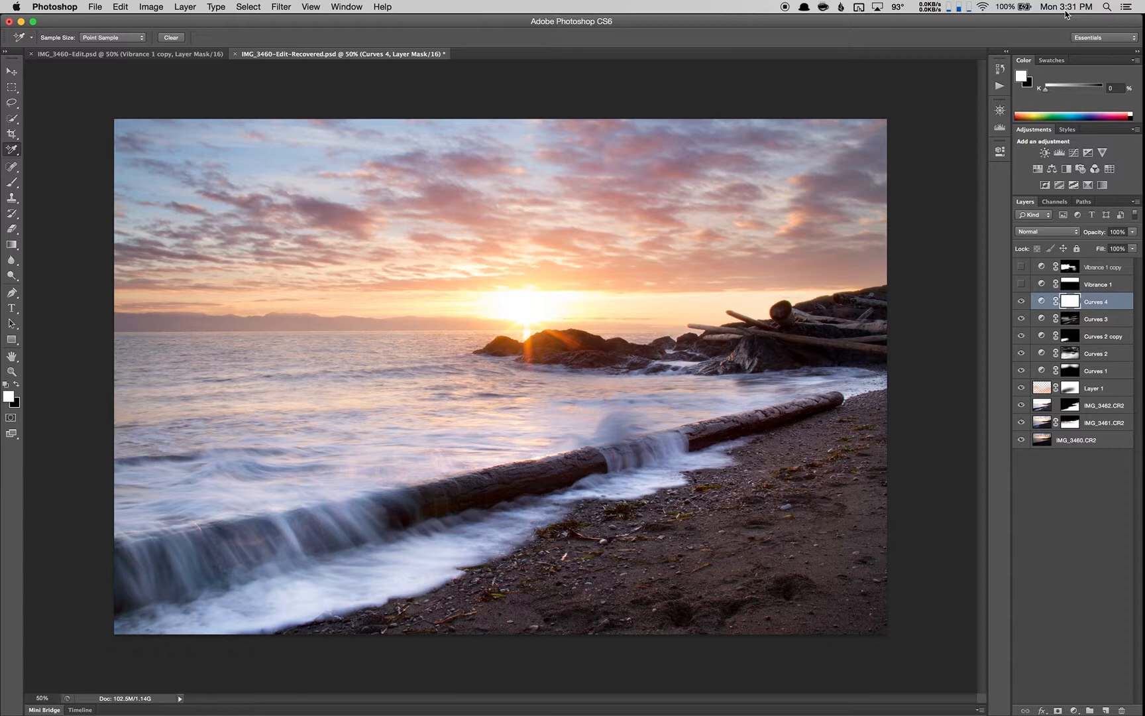
pyautogui.click(1022, 303)
pyautogui.click(1022, 303)
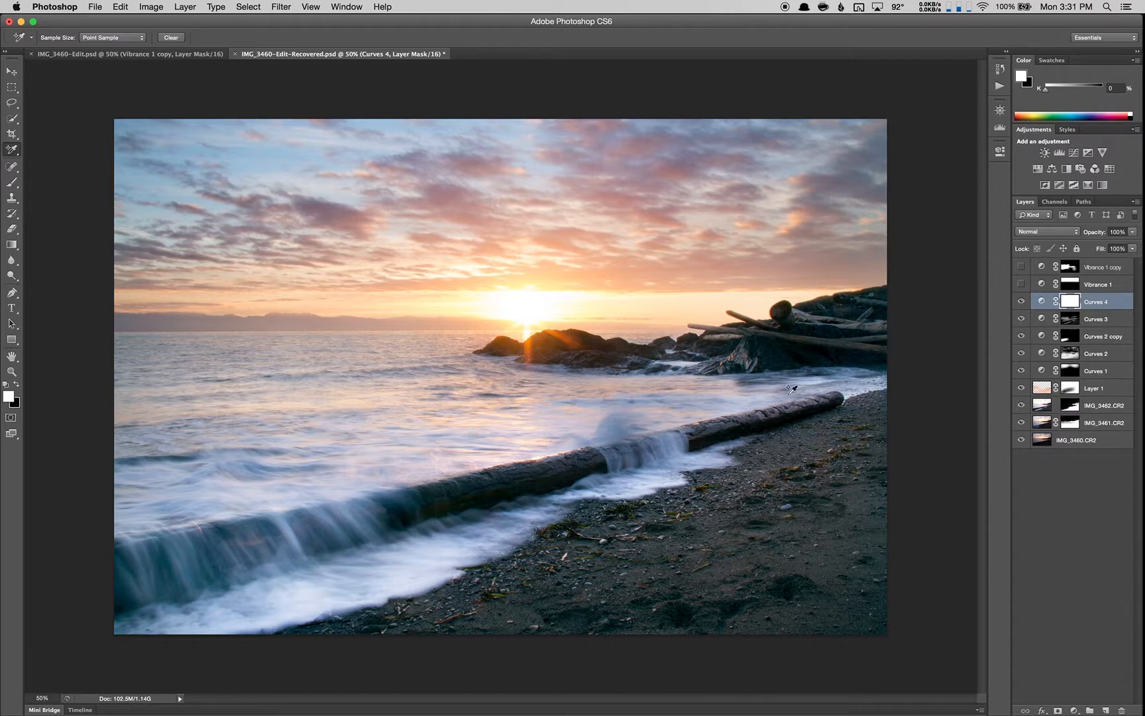
pyautogui.click(1022, 303)
pyautogui.click(1022, 303)
pyautogui.click(1022, 303)
pyautogui.click(1022, 303)
# Set the blend mode of Curves 4 to Luminosity and compare the image with the layer off and on
pyautogui.click(1034, 232)
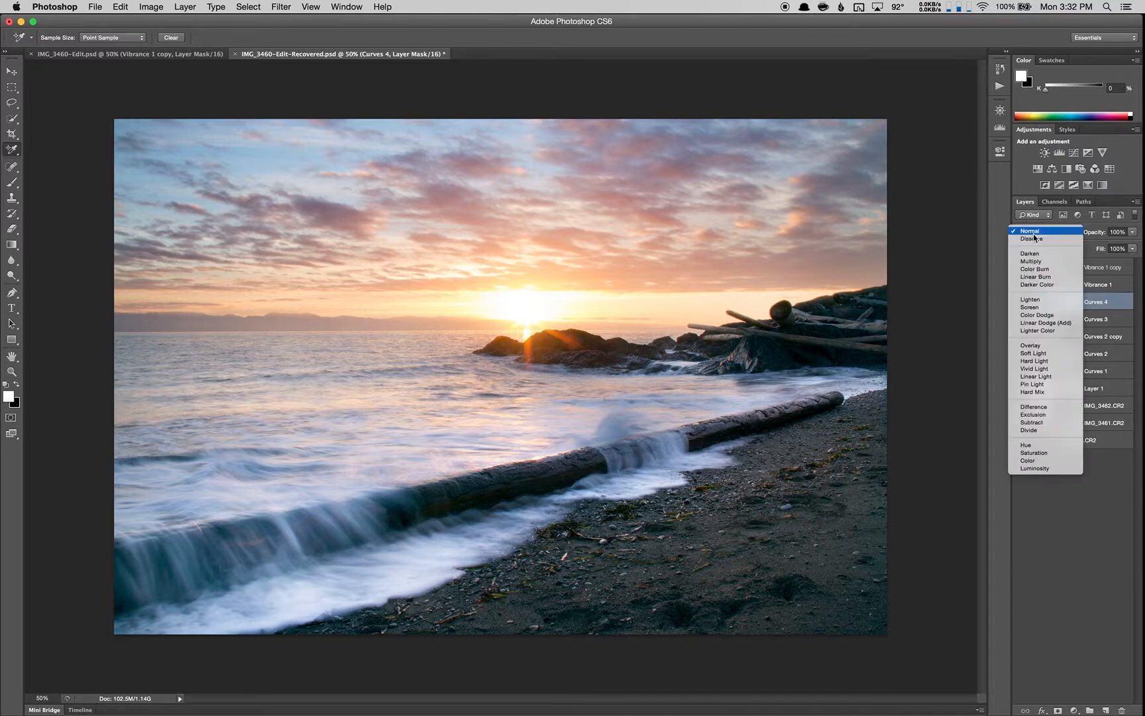
pyautogui.click(1051, 467)
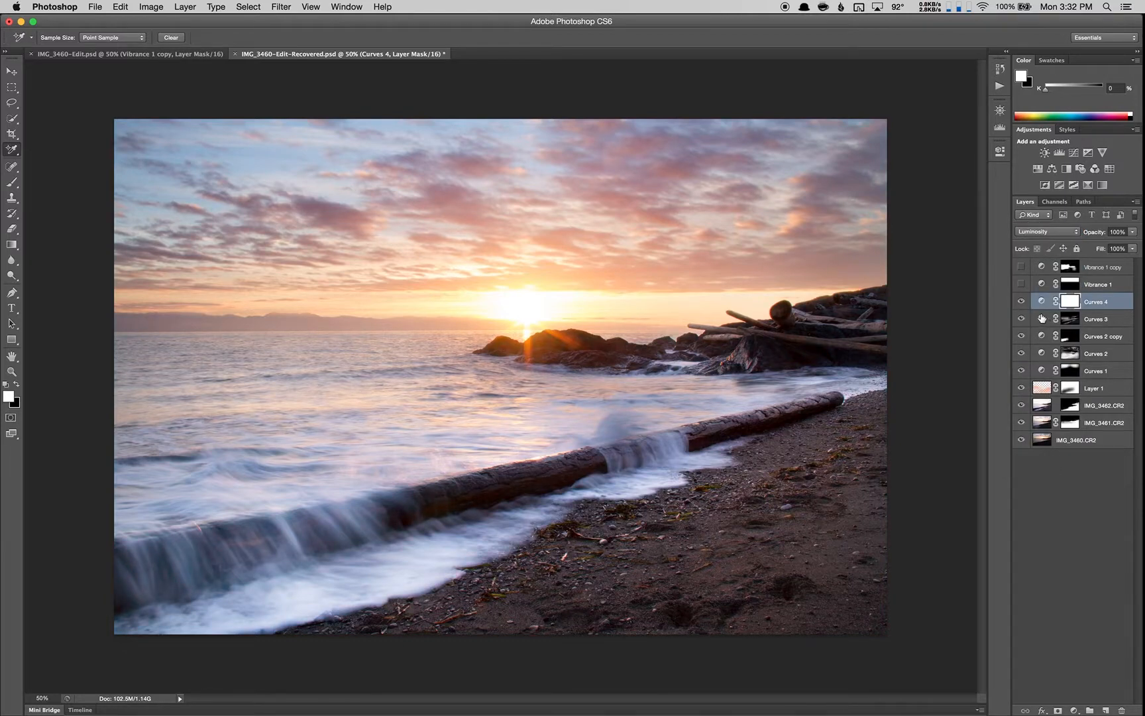
pyautogui.click(1021, 302)
pyautogui.click(1022, 302)
# Show the Vibrance 1 adjustment layer and select its layer mask
pyautogui.click(1069, 286)
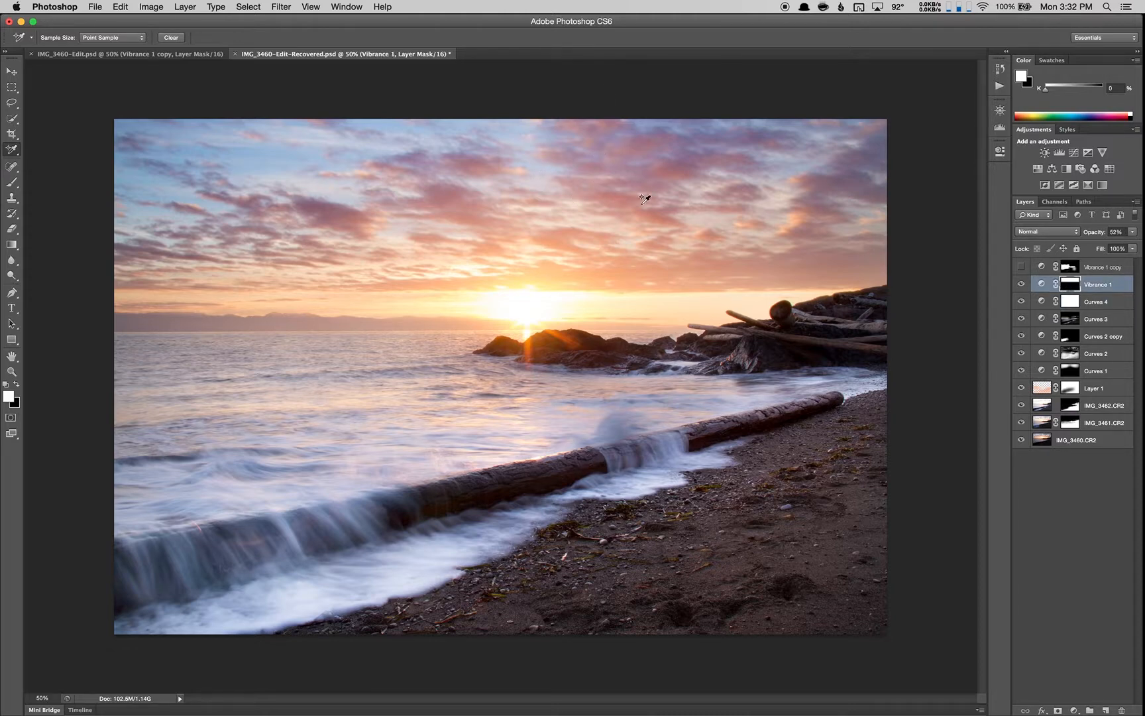
# Inspect the Vibrance 1 layer mask, and show the Vibrance 1 copy layer, comparing the image with it off and on
pyautogui.keyDown('alt'); pyautogui.click(1072, 289); pyautogui.keyUp('alt')
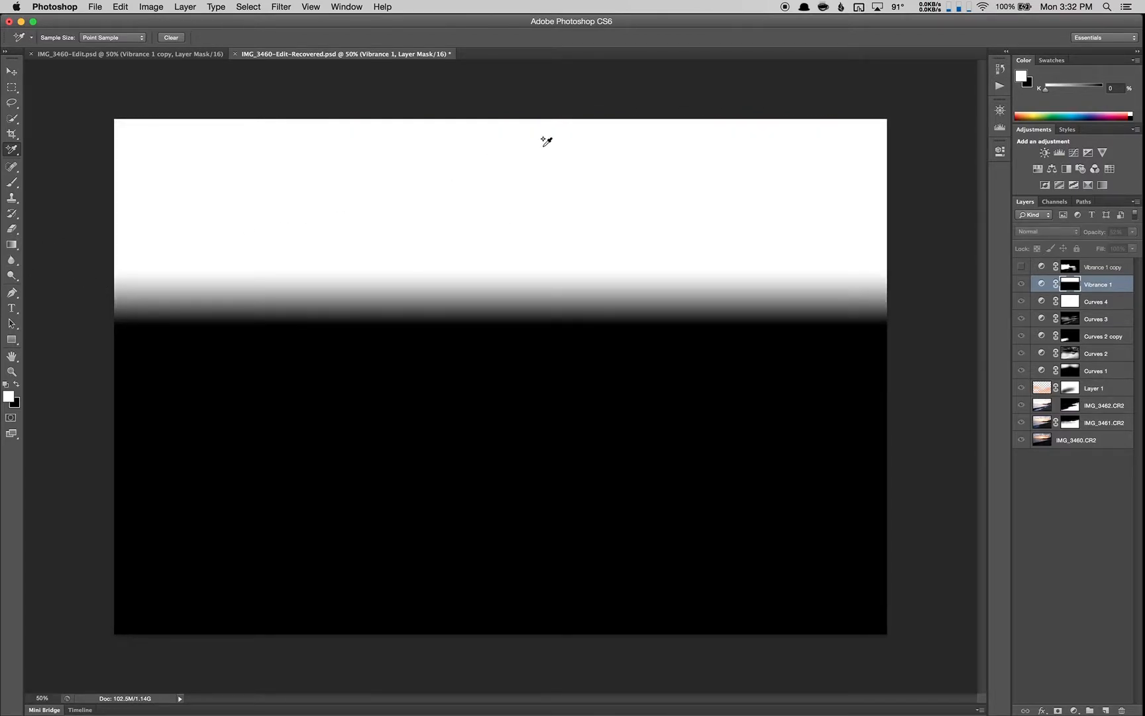
pyautogui.click(1022, 270)
pyautogui.click(1022, 270)
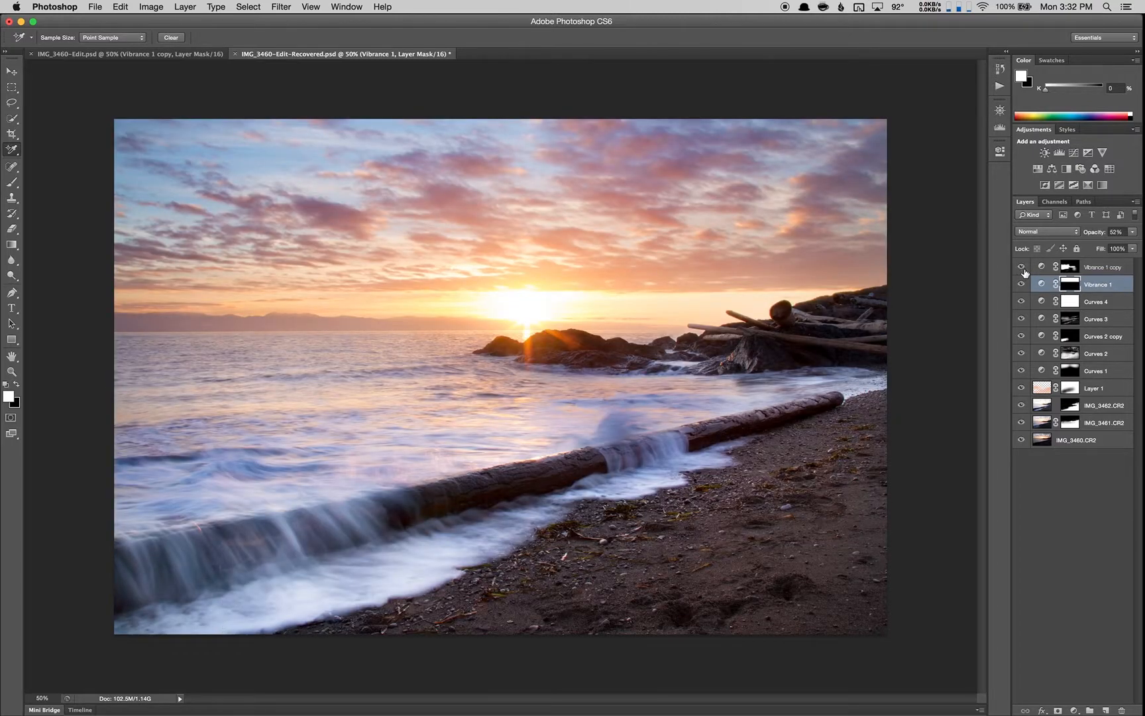
pyautogui.click(1021, 269)
pyautogui.click(1021, 269)
pyautogui.click(1021, 268)
pyautogui.click(1022, 267)
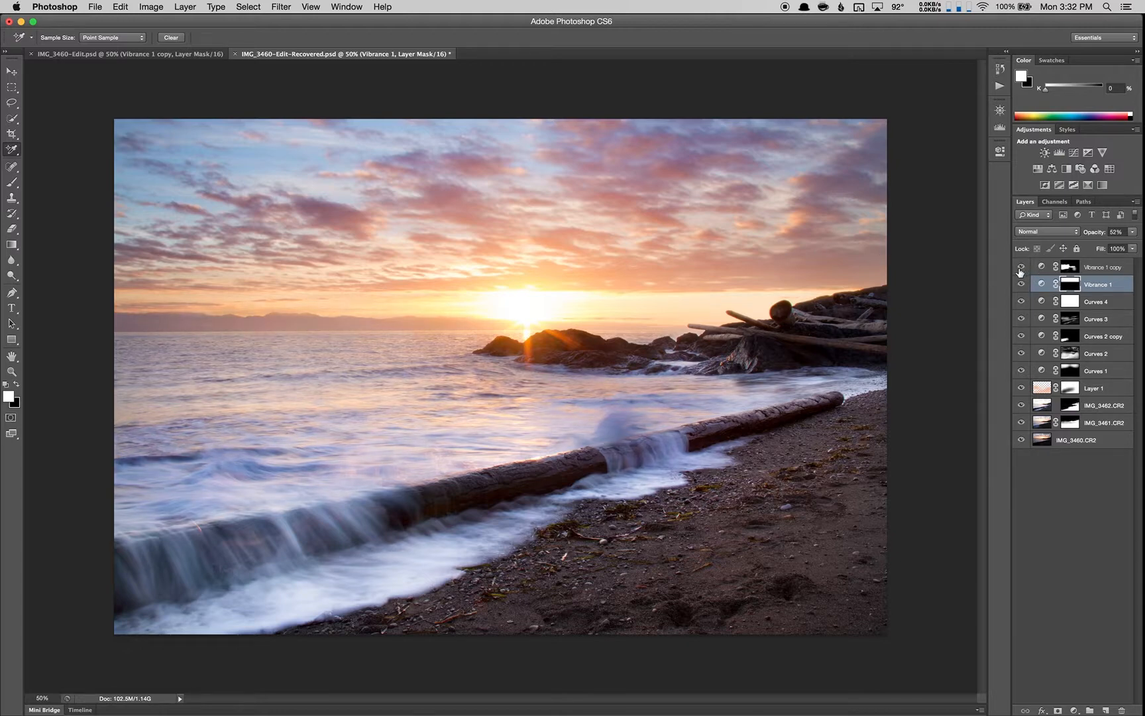
# Deselect all layers and hide everything above IMG_3460.CR2, restoring only IMG_3461.CR2, IMG_3462.CR2 and Layer 1 to review the exposure blend
pyautogui.click(1069, 550)
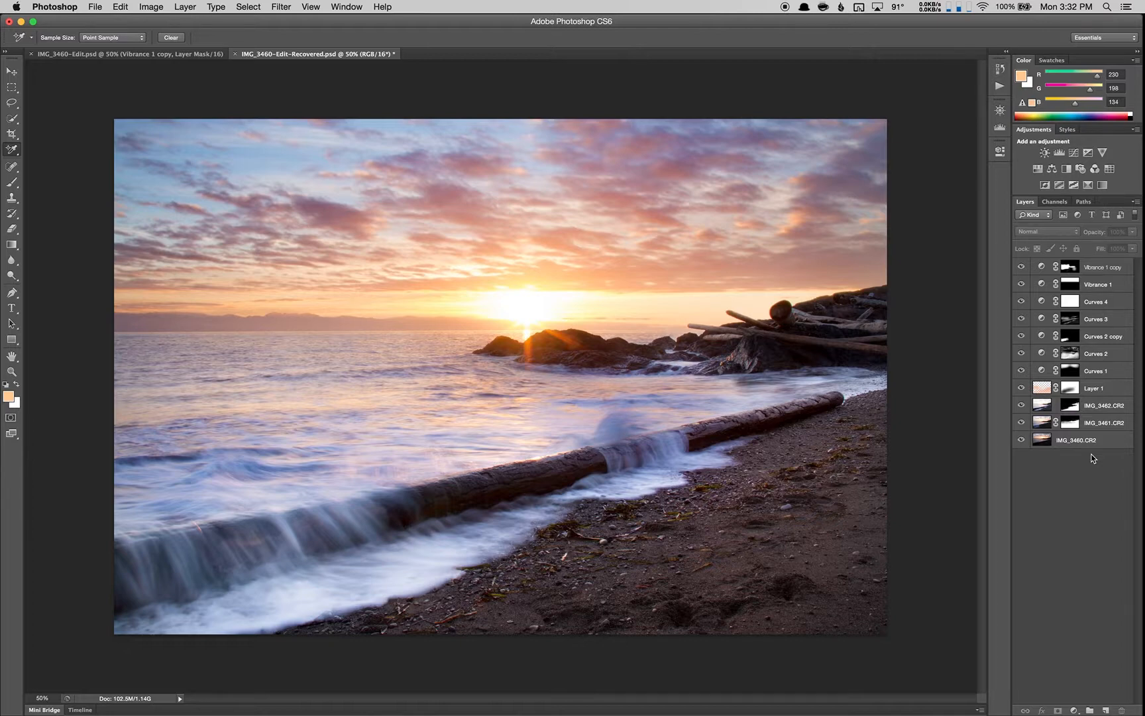
pyautogui.moveTo(1020, 423); pyautogui.dragTo(1020, 391)
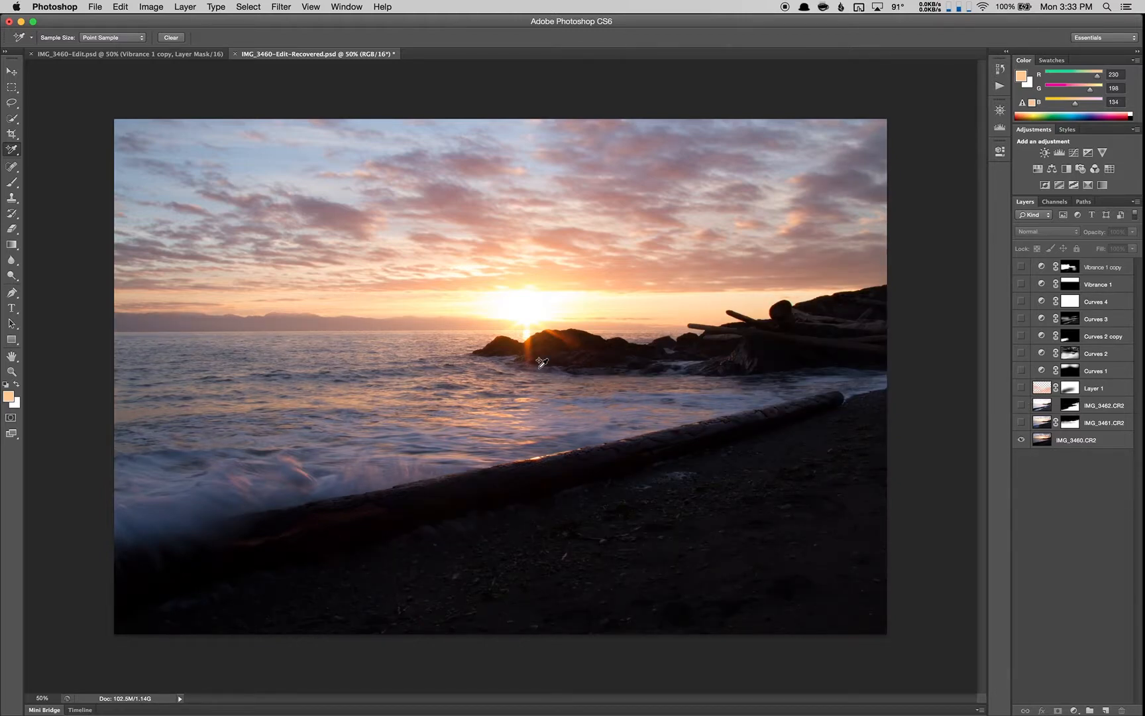
pyautogui.moveTo(1021, 423); pyautogui.dragTo(1023, 414)
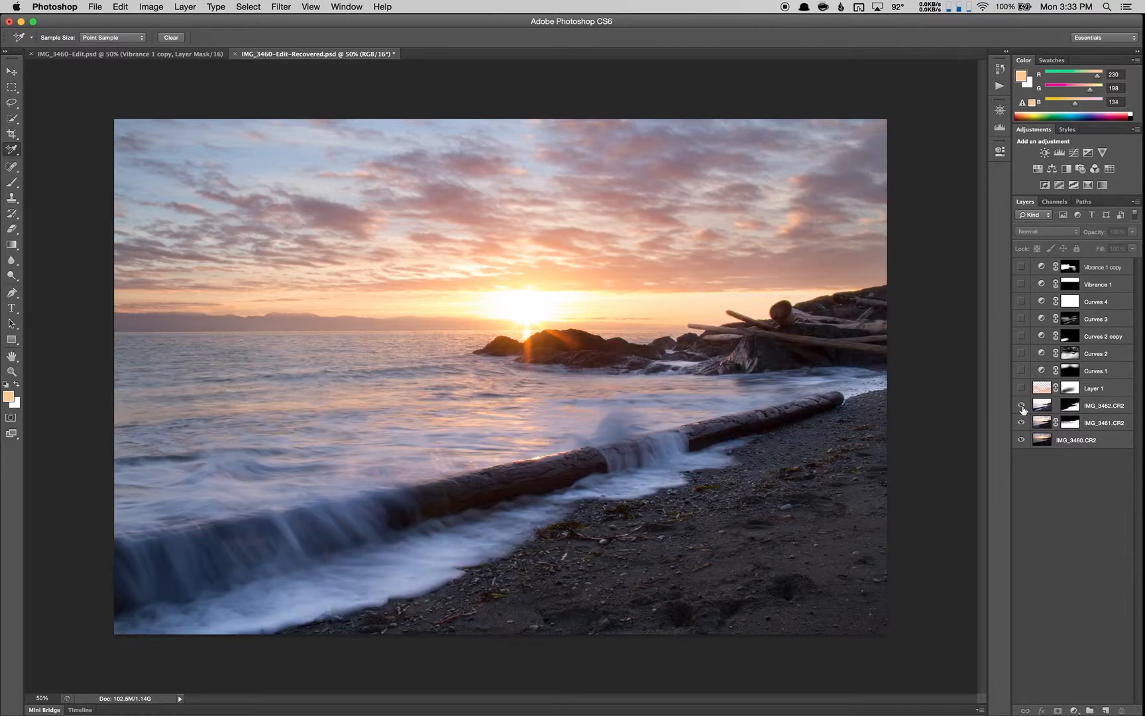
pyautogui.click(1021, 389)
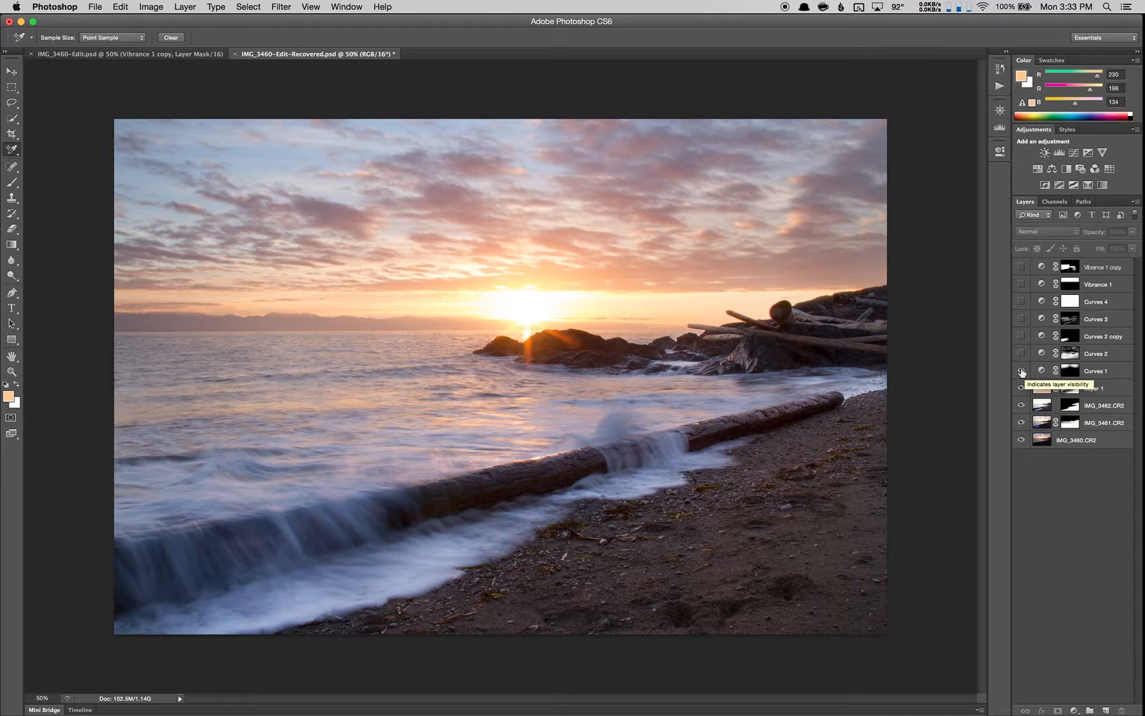
# Show the adjustment layers one by one from Curves 1 up to Vibrance 1 copy to review each layer's effect
pyautogui.click(1021, 372)
pyautogui.click(1021, 354)
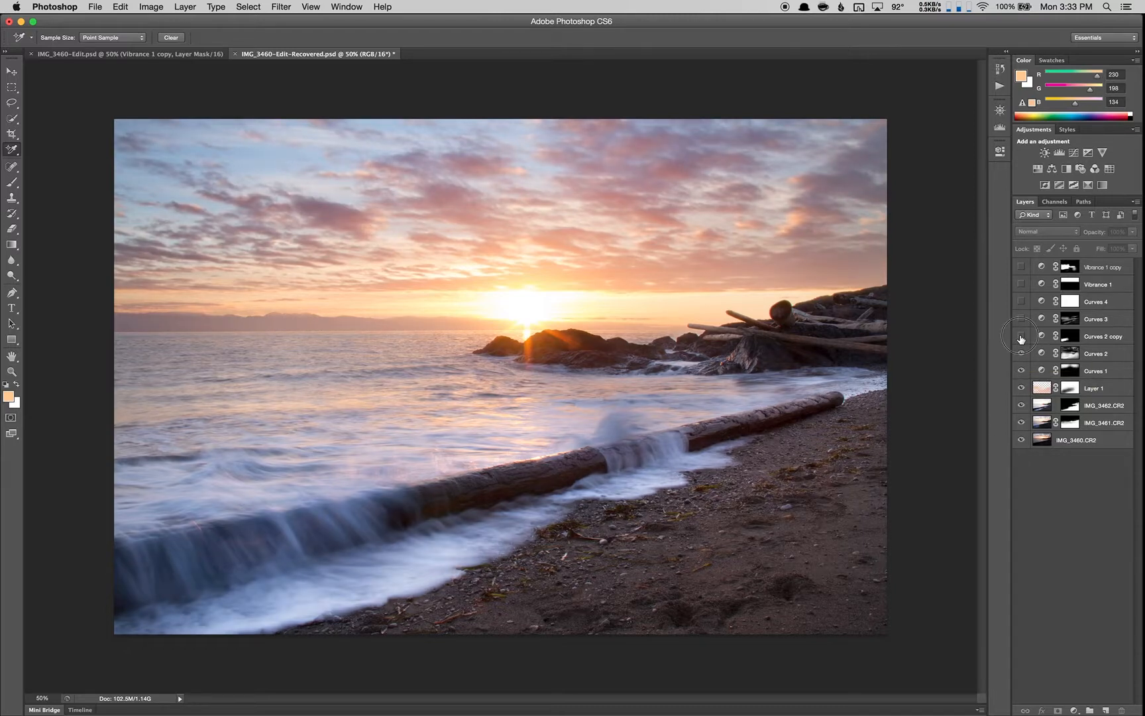
pyautogui.click(1022, 336)
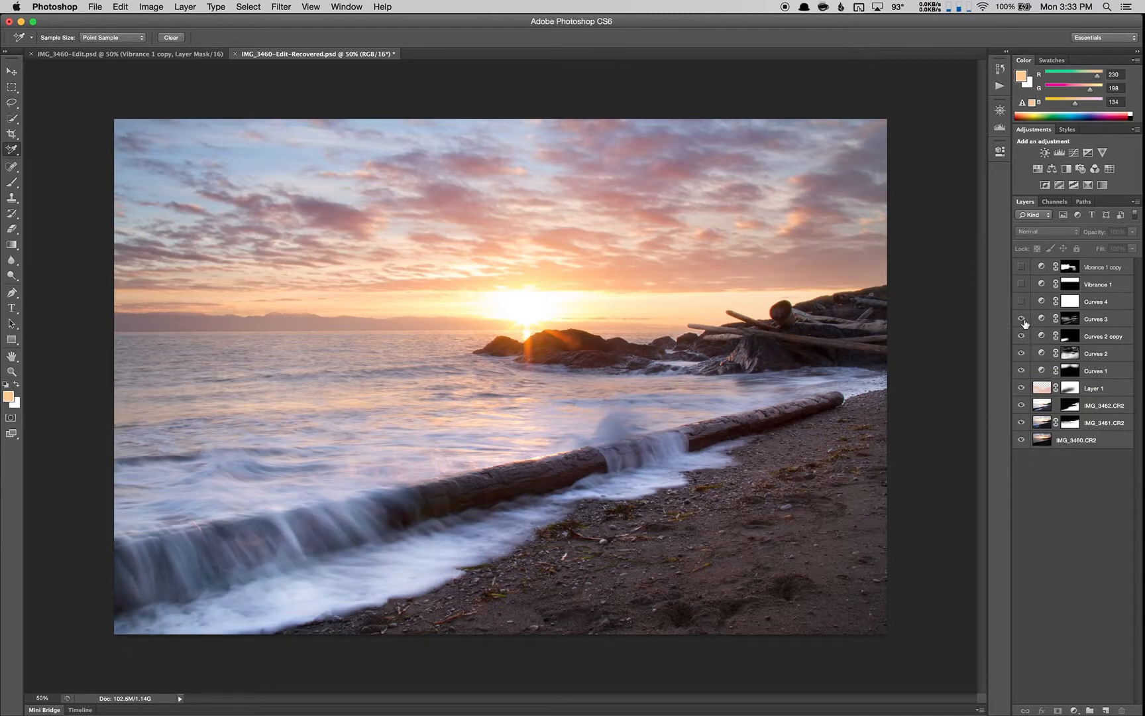
pyautogui.click(1021, 319)
pyautogui.click(1022, 301)
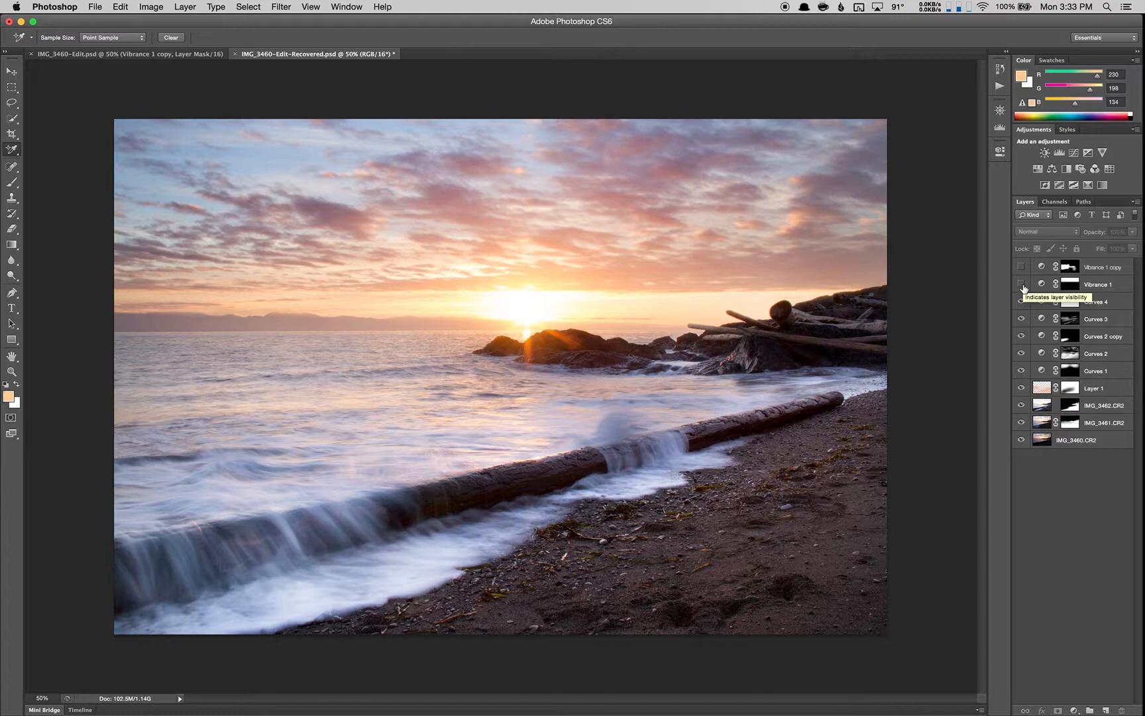
pyautogui.click(1023, 285)
pyautogui.click(1023, 269)
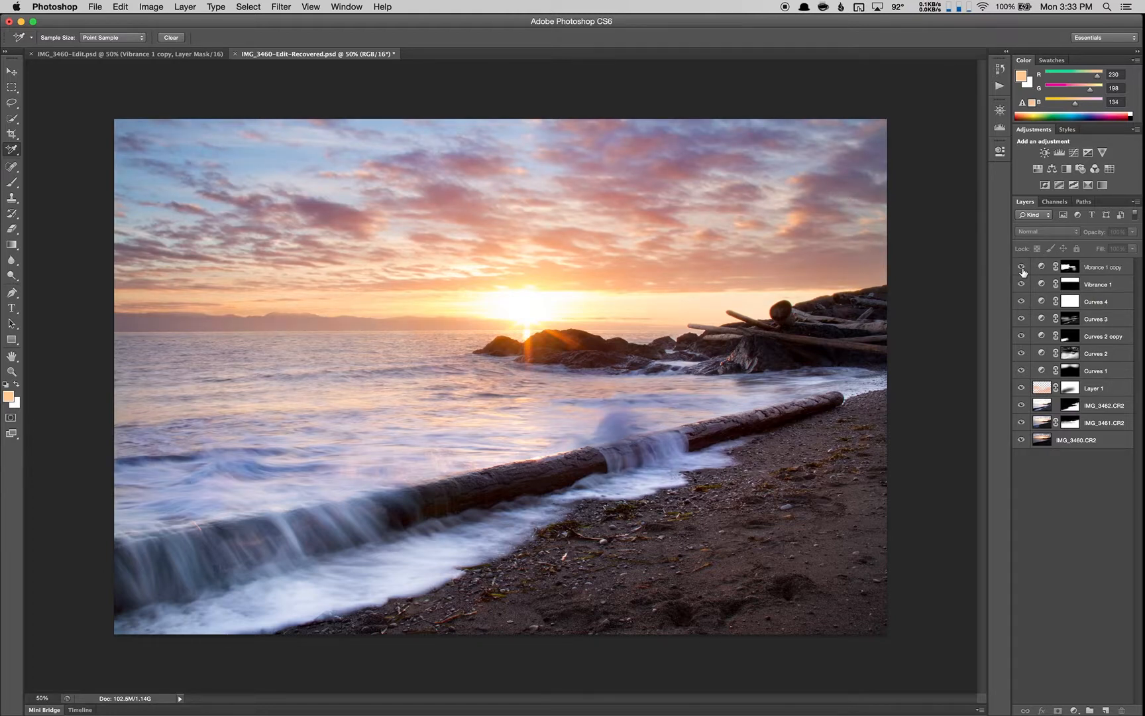